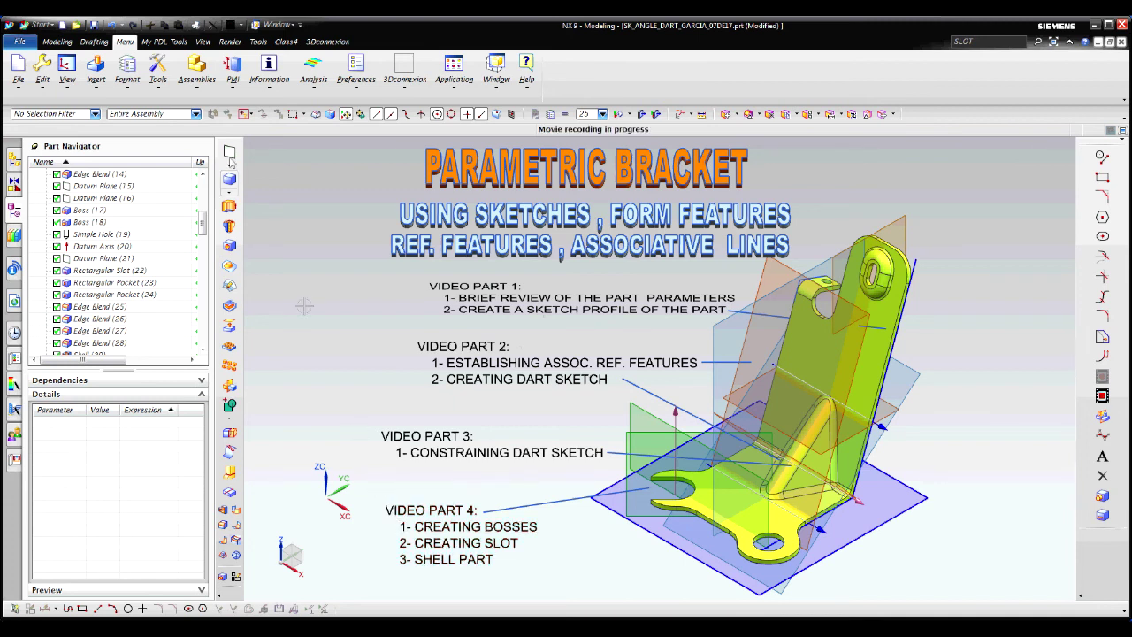
# - Hide layer 24, which holds the labels, and fit the bracket in the view
pyautogui.click(129, 81)
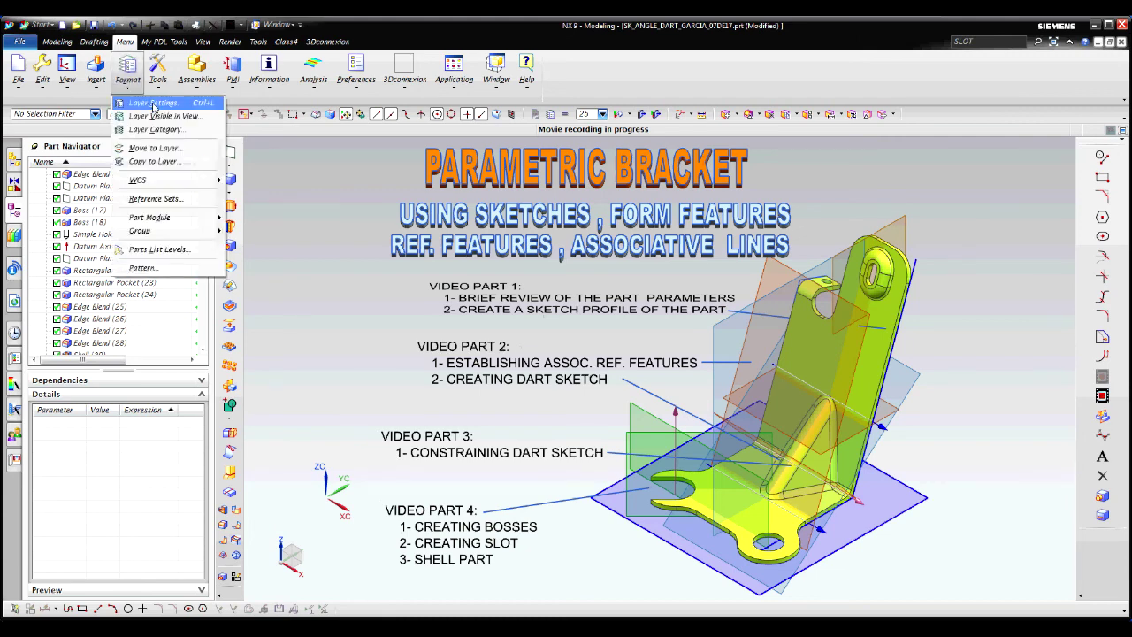
pyautogui.click(153, 104)
pyautogui.scroll(-6, 257, 390)
pyautogui.click(155, 386)
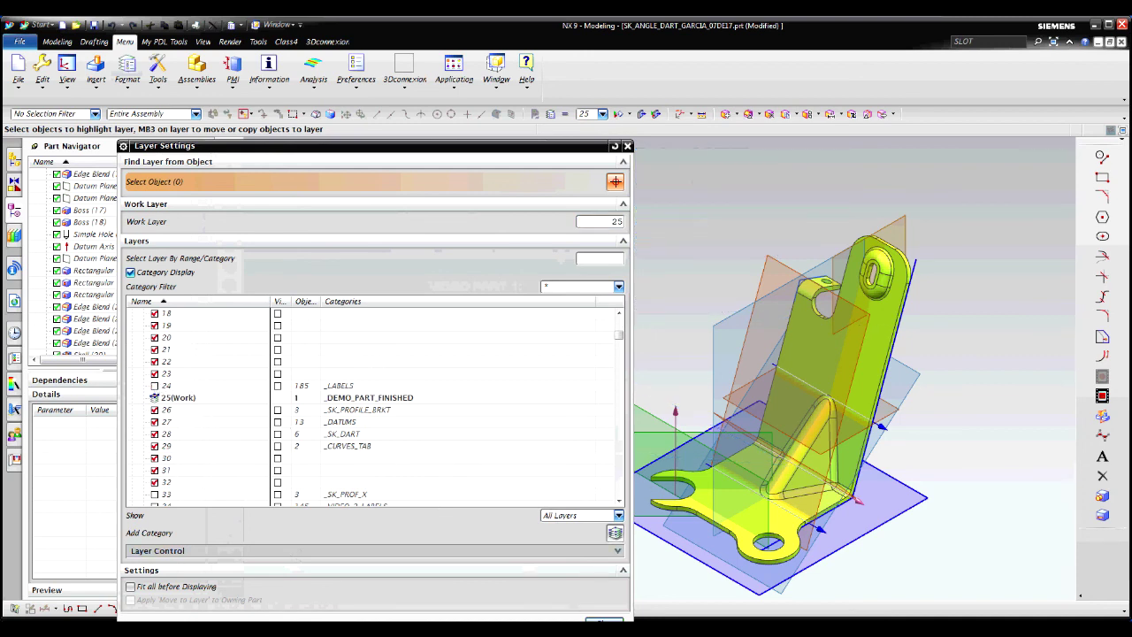
pyautogui.click(604, 620)
pyautogui.rightClick(595, 280)
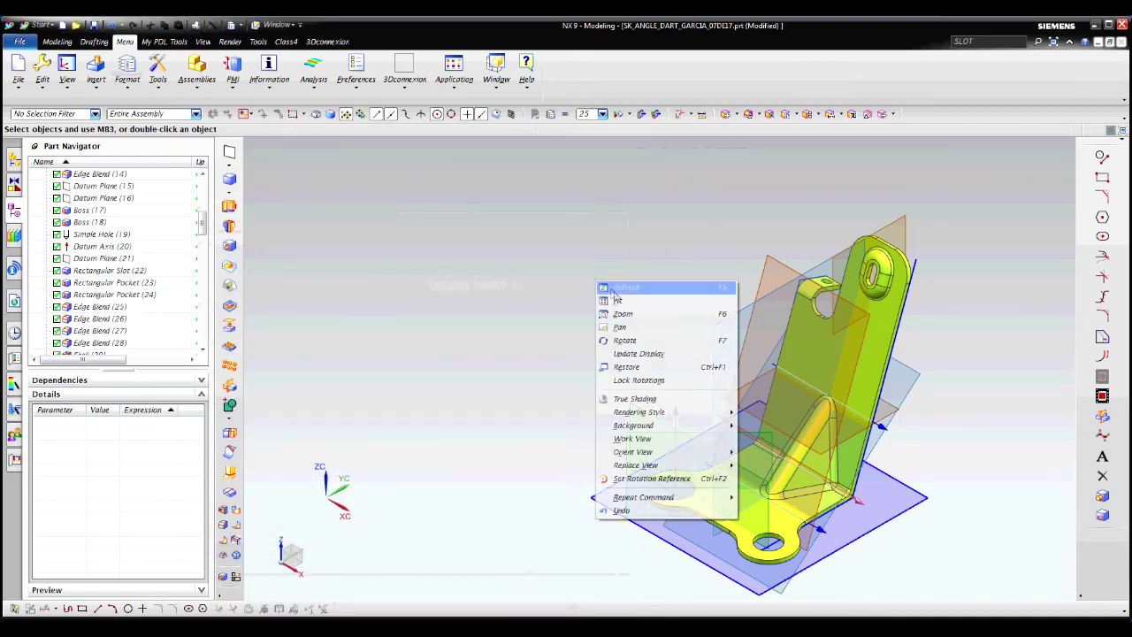
pyautogui.click(616, 300)
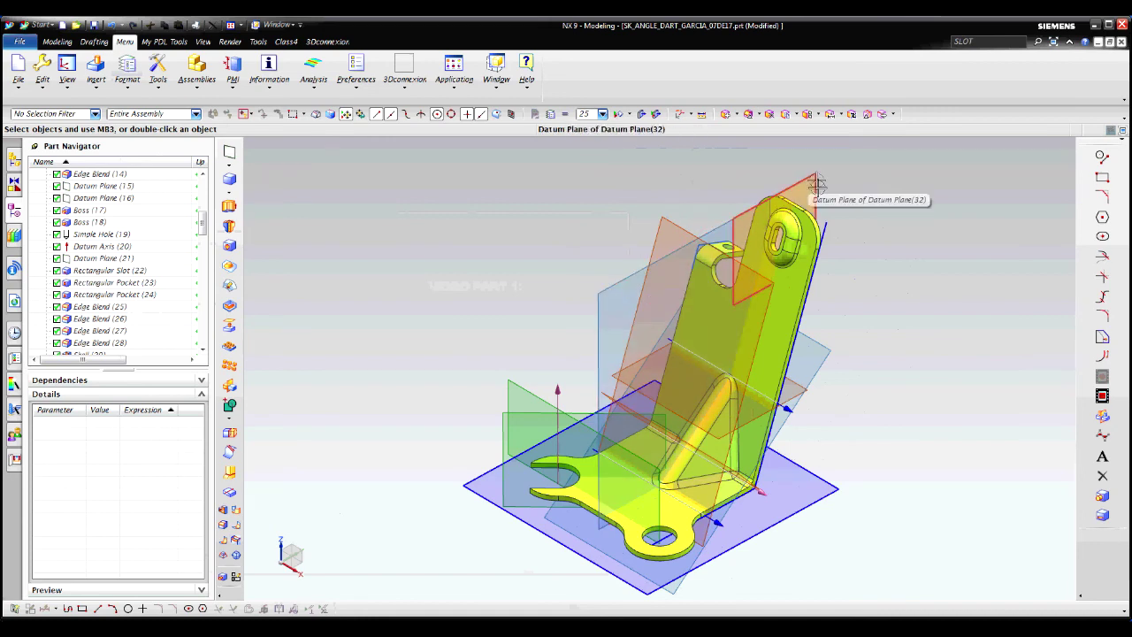
# - Change the offset of the horizontal datum plane at the dart's upper end to 22 mm, leaving it associative
pyautogui.moveTo(816, 336); pyautogui.dragTo(648, 421, button='middle')
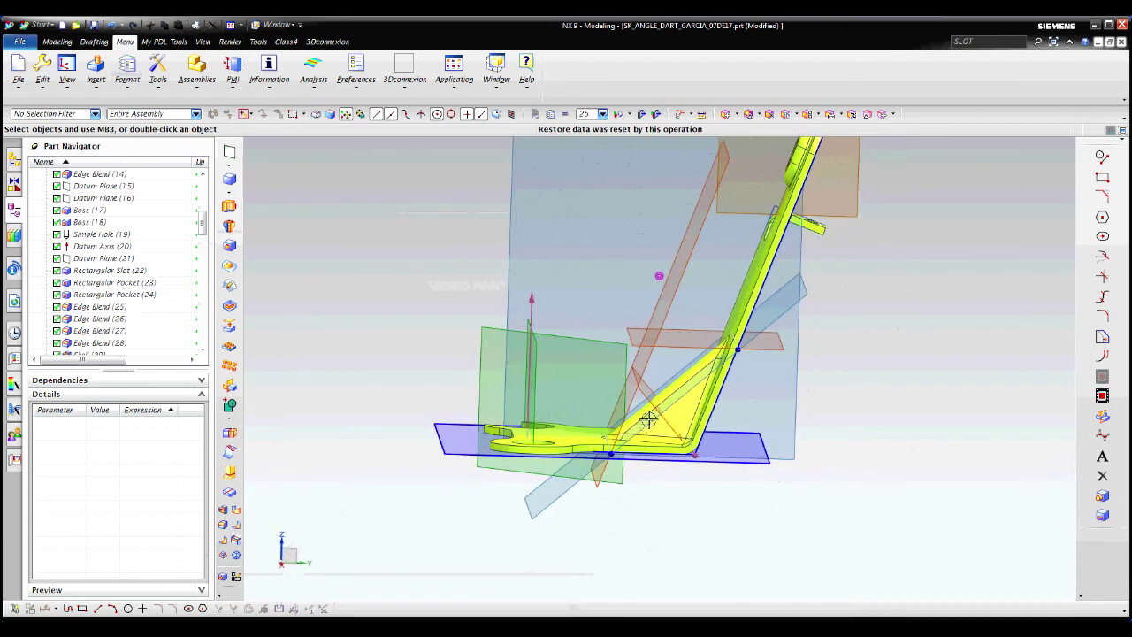
pyautogui.press('Home')
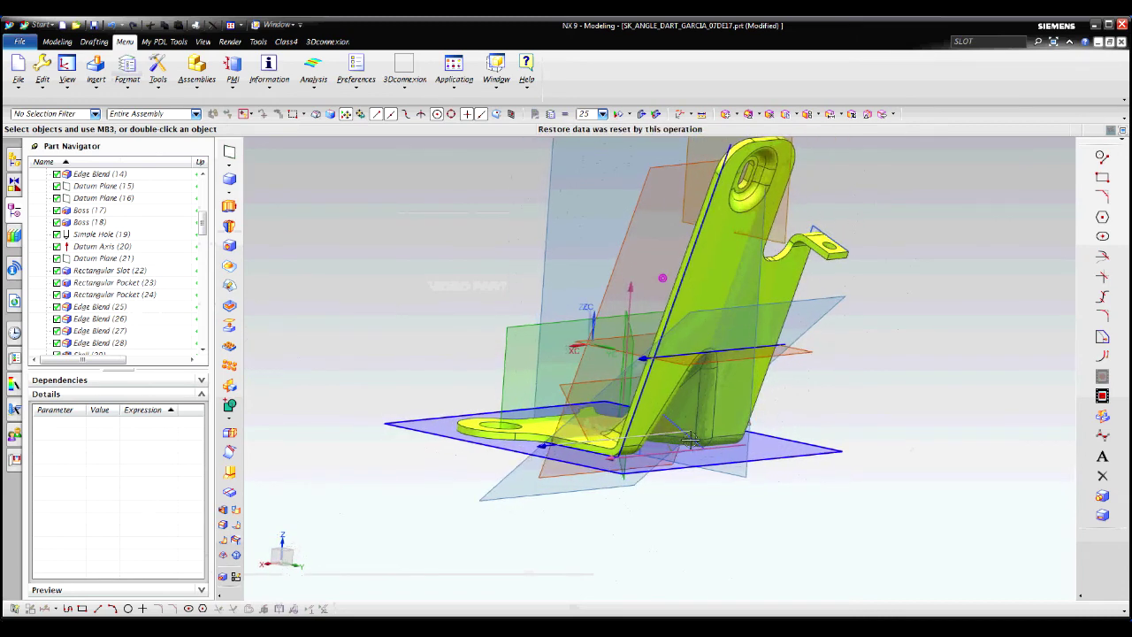
pyautogui.moveTo(692, 440); pyautogui.dragTo(676, 427, button='middle')
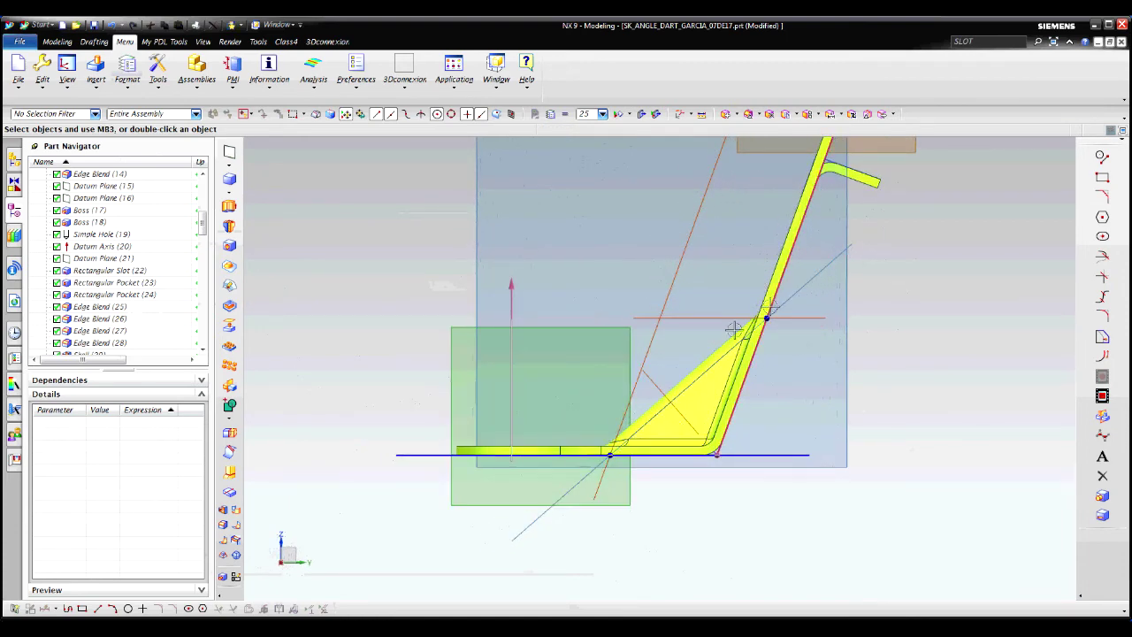
pyautogui.click(805, 319)
pyautogui.doubleClick(806, 319)
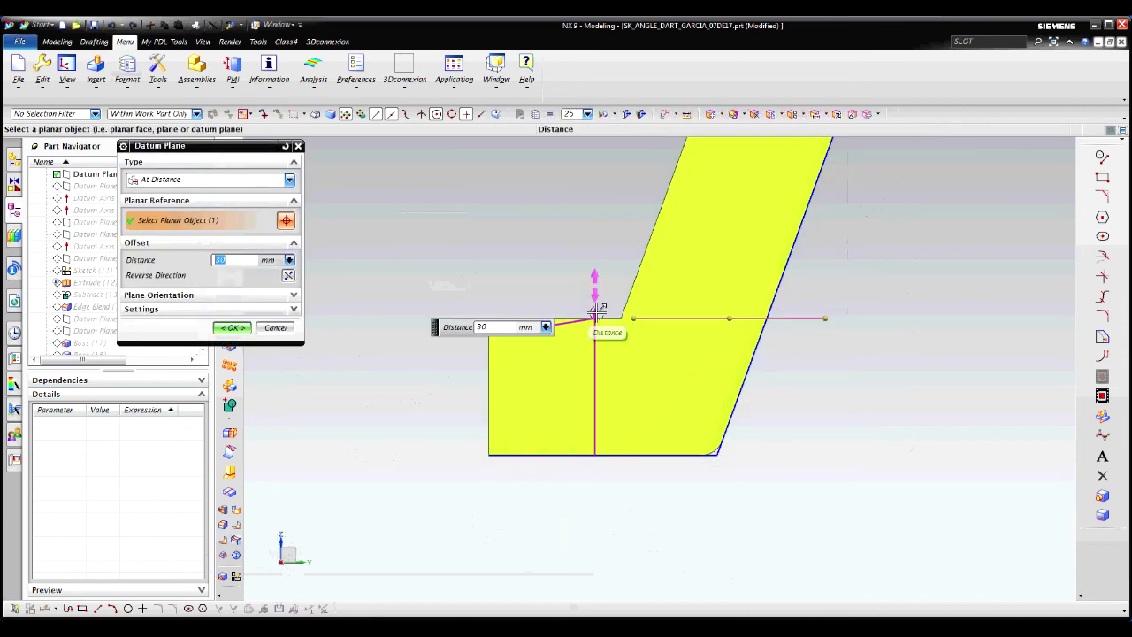
pyautogui.moveTo(601, 316); pyautogui.dragTo(602, 365)
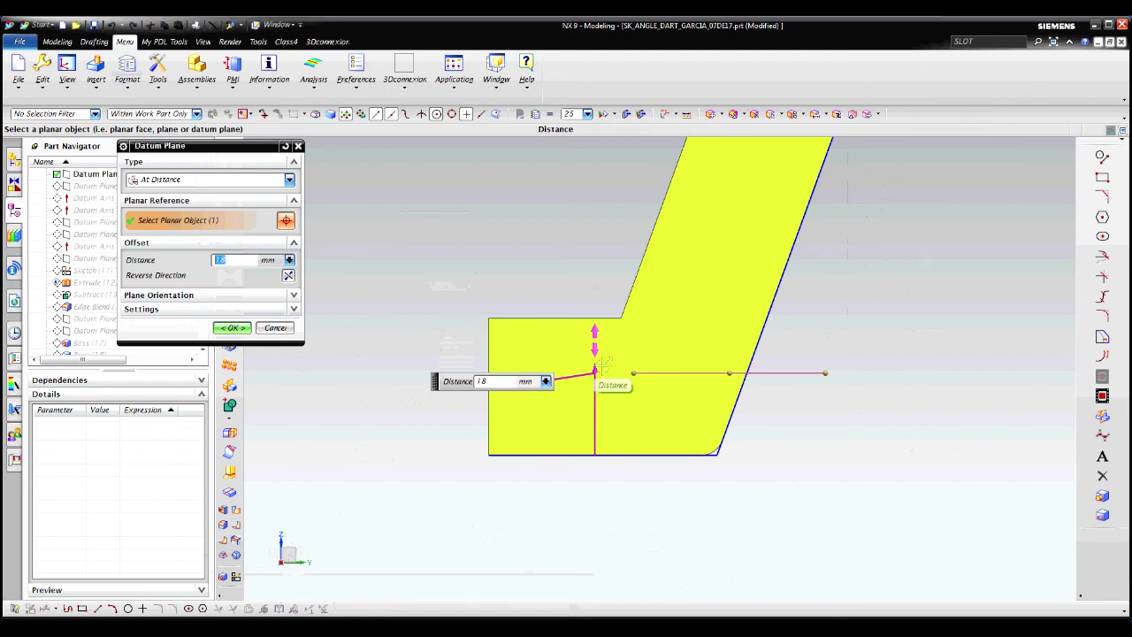
pyautogui.press('Return')
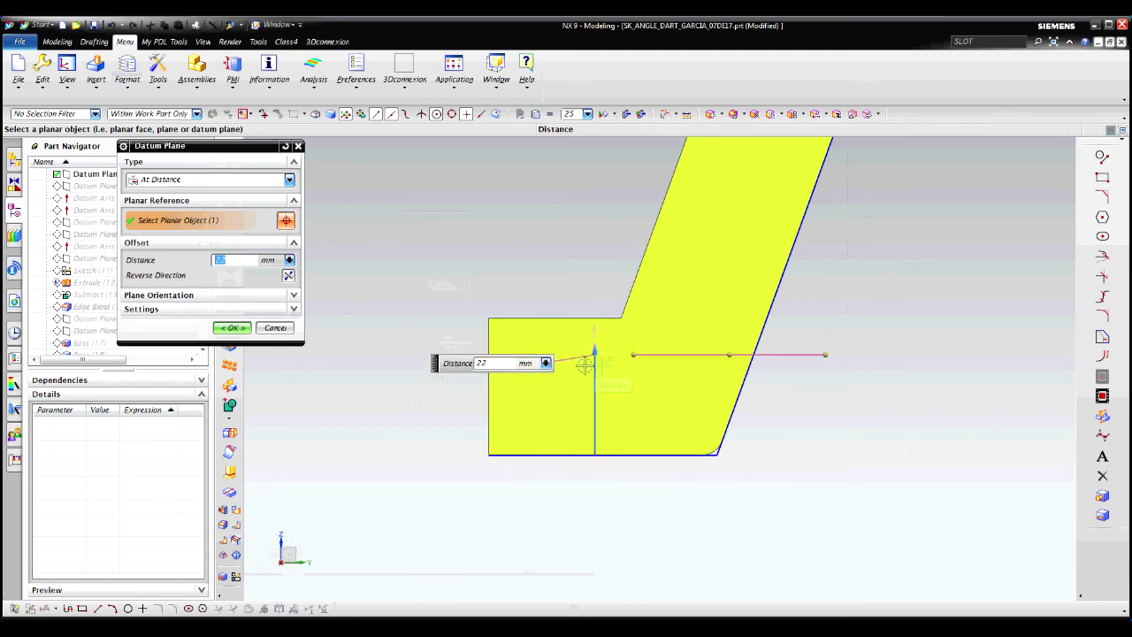
pyautogui.click(292, 309)
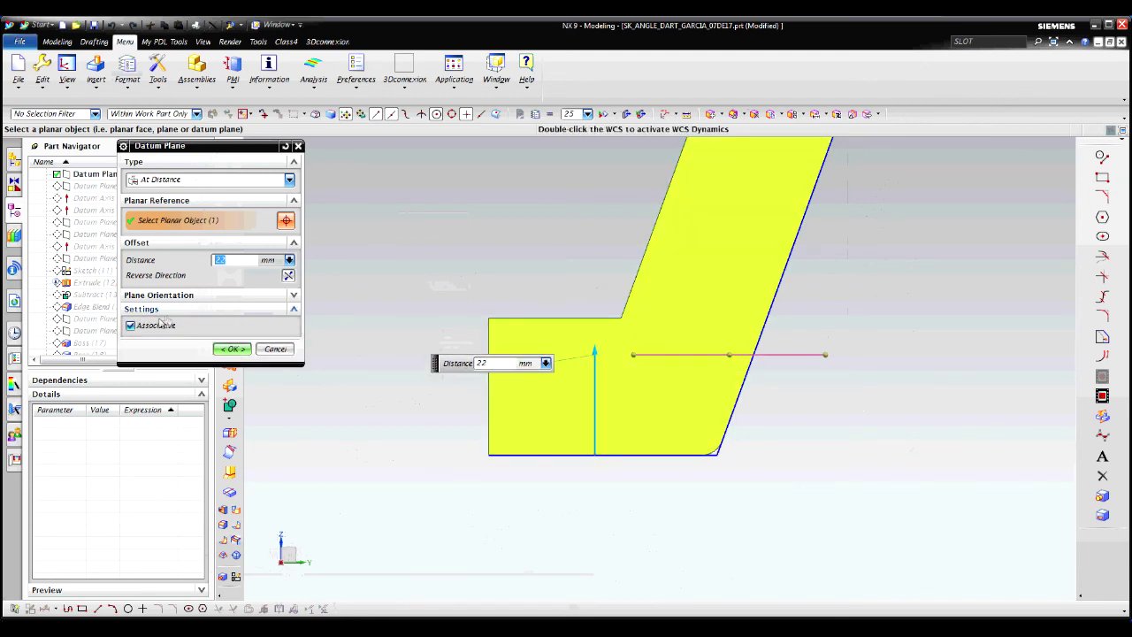
pyautogui.click(231, 349)
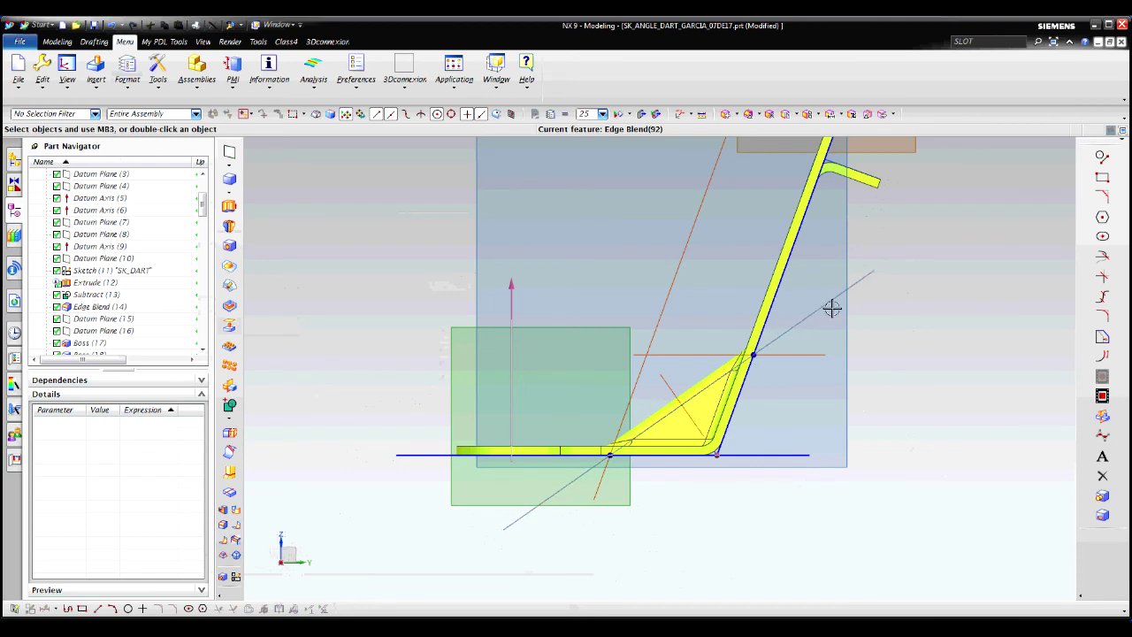
# - Change the offset of the datum plane parallel to the slanted flange to 12 mm
pyautogui.doubleClick(655, 331)
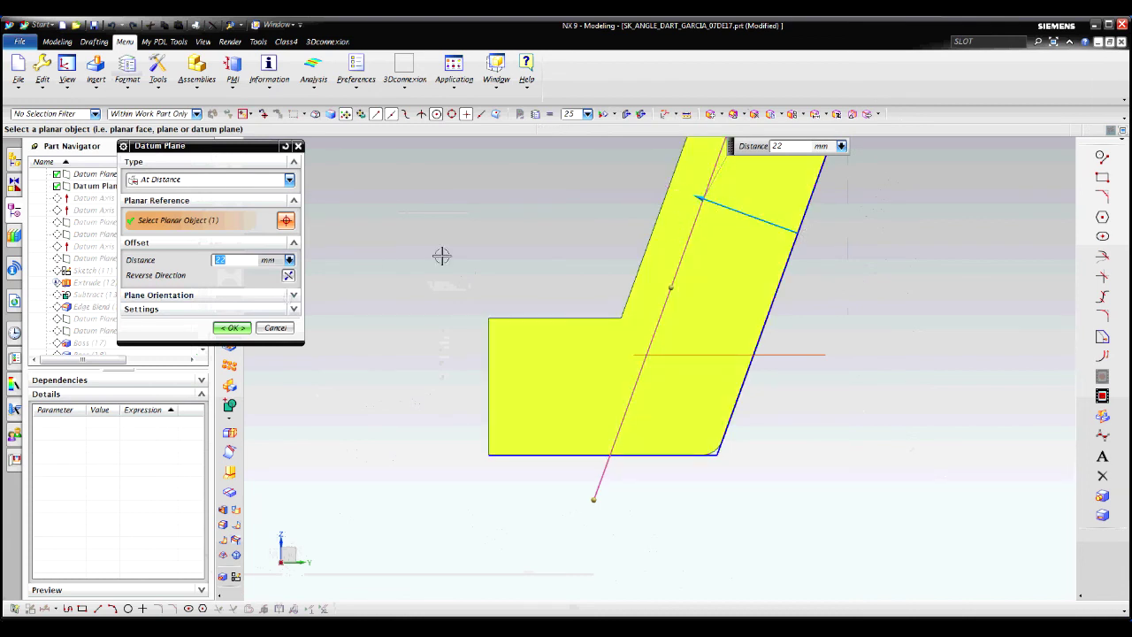
pyautogui.moveTo(708, 186); pyautogui.dragTo(735, 208)
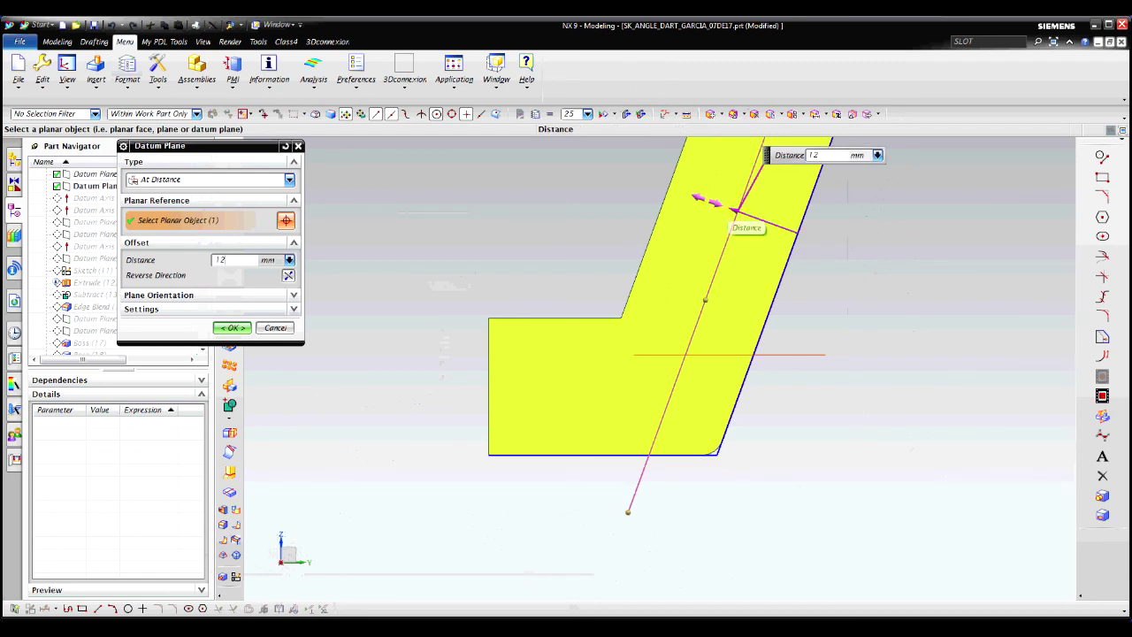
pyautogui.click(232, 327)
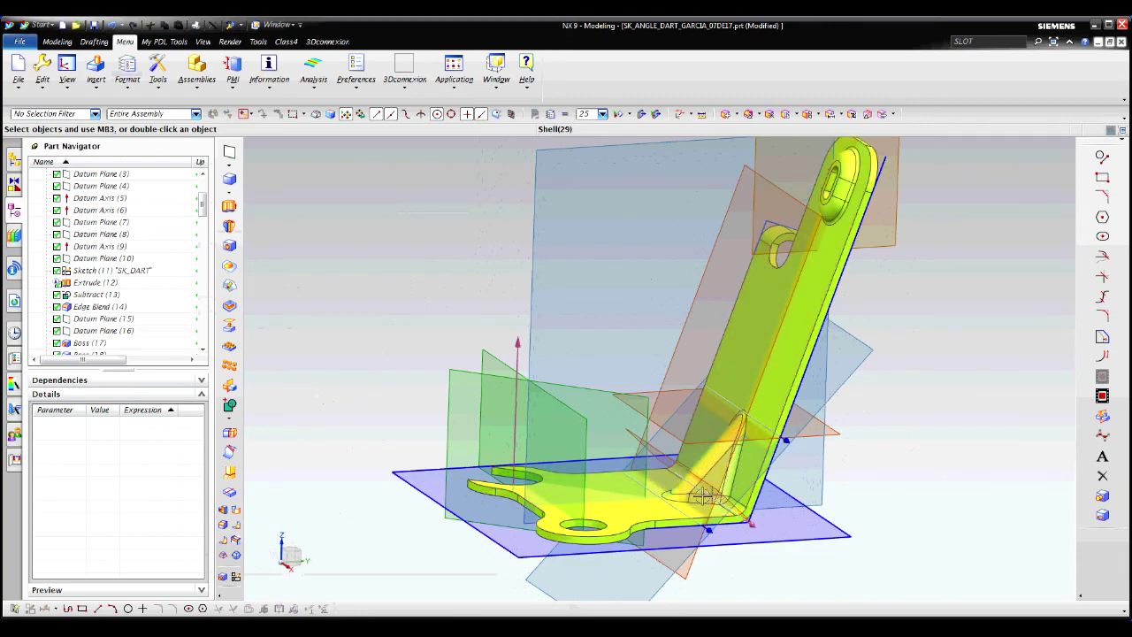
# - Set the radius of the edge blend around the dart to 8 mm
pyautogui.click(733, 460)
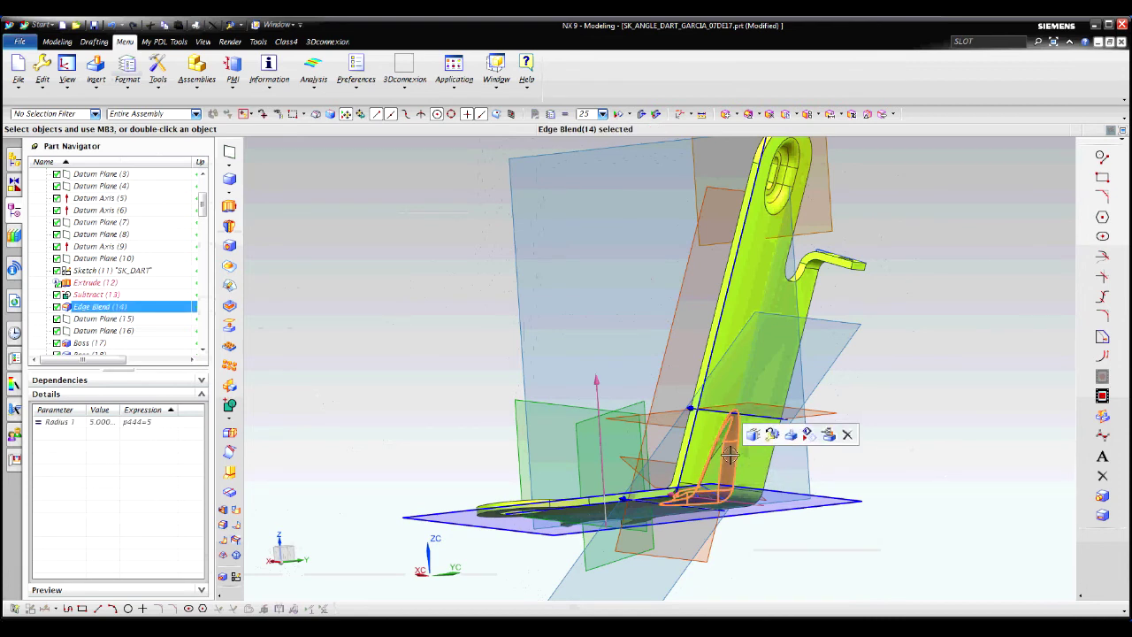
pyautogui.press('Escape')
pyautogui.moveTo(746, 459); pyautogui.dragTo(728, 454, button='middle')
pyautogui.doubleClick(727, 452)
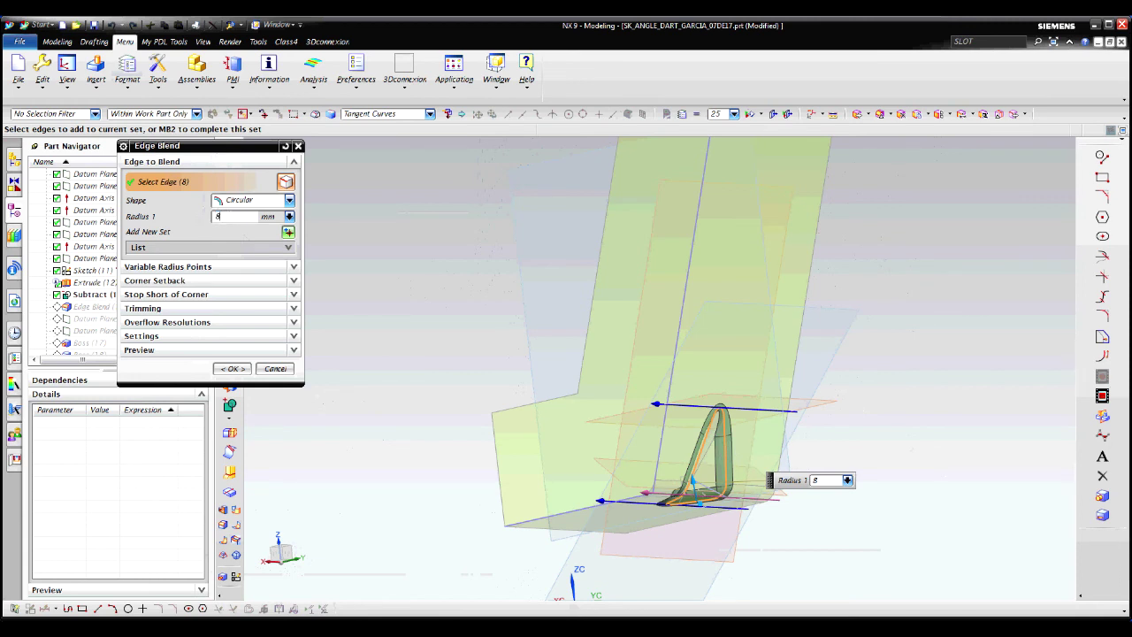
pyautogui.press('Return')
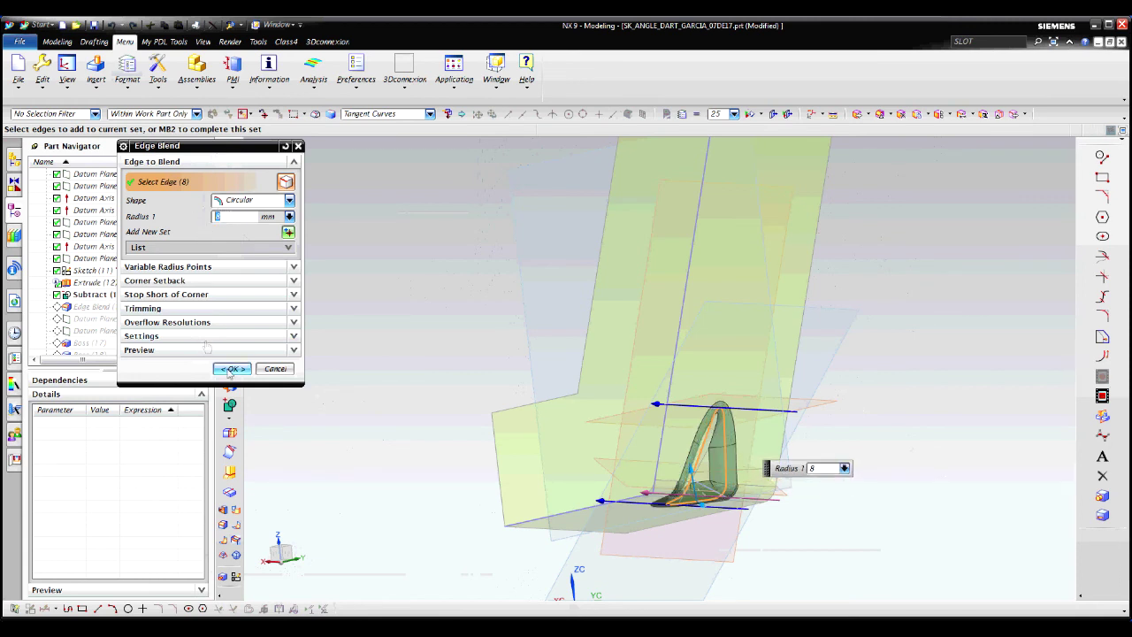
pyautogui.click(232, 368)
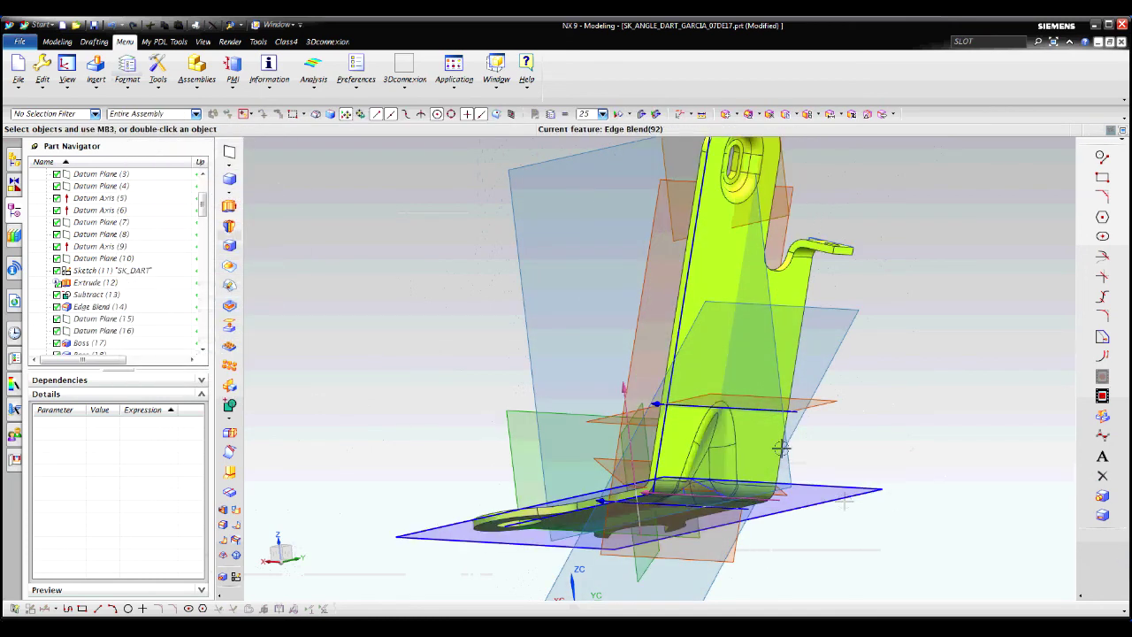
# - Open the dart sketch for editing and set the angle between its two slanted lines to 90 degrees
pyautogui.moveTo(845, 502); pyautogui.dragTo(732, 451, button='middle')
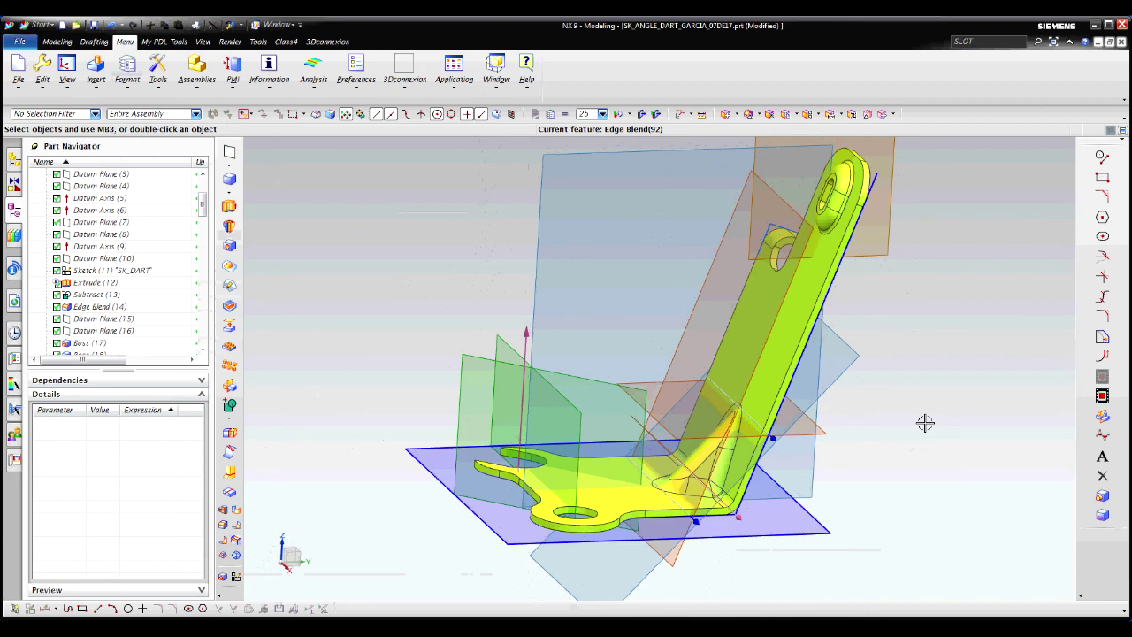
pyautogui.moveTo(925, 423); pyautogui.dragTo(708, 454, button='middle')
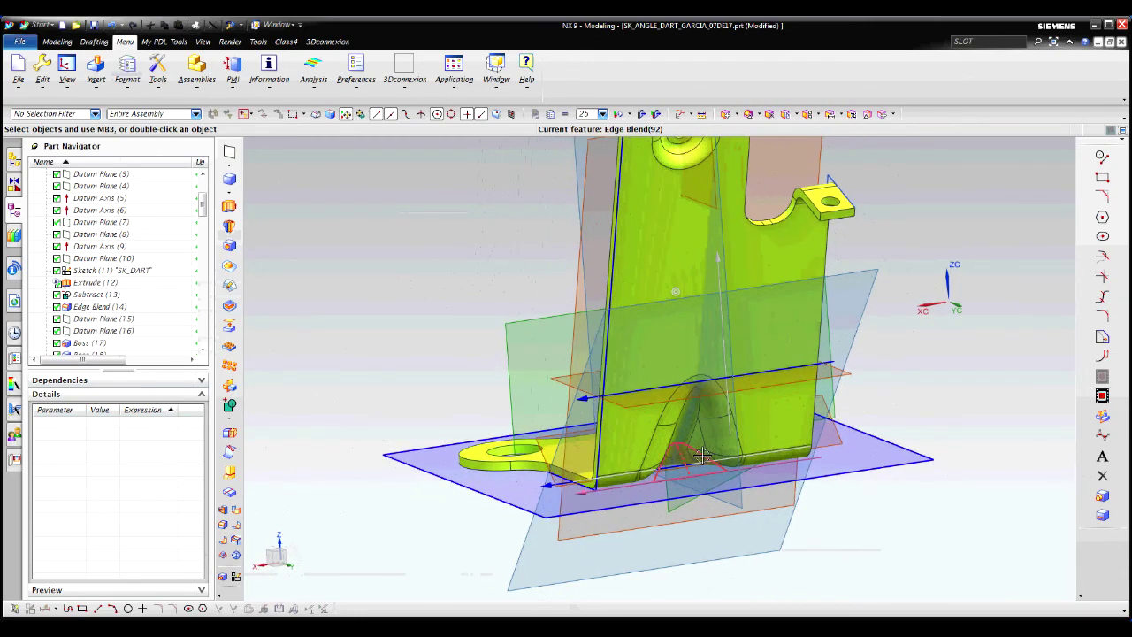
pyautogui.doubleClick(701, 455)
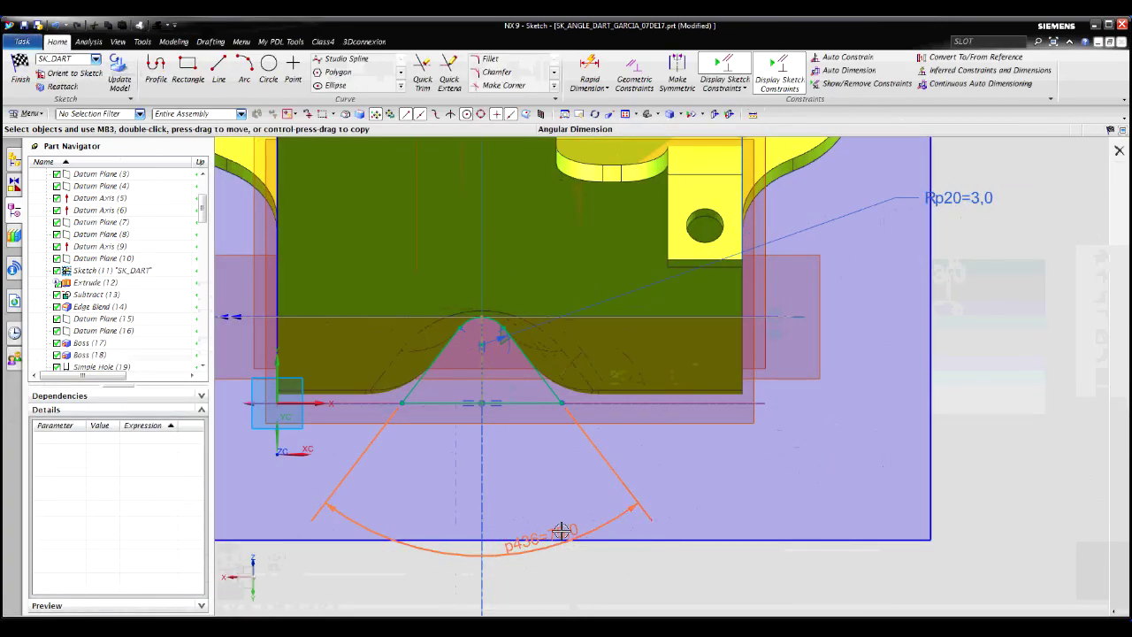
pyautogui.doubleClick(562, 530)
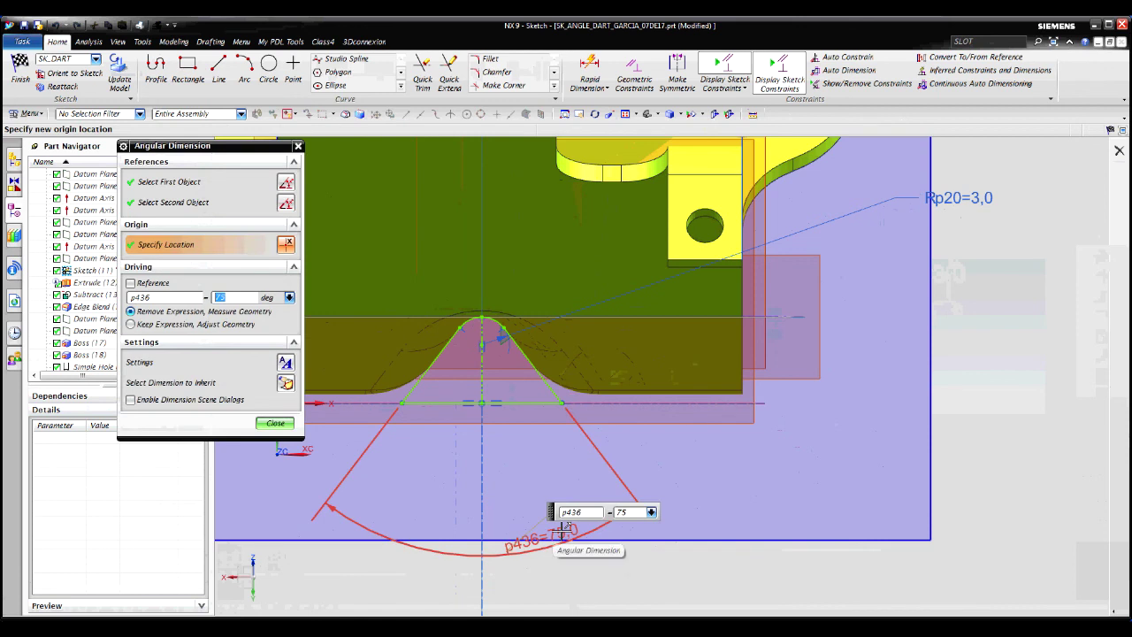
pyautogui.press('Return')
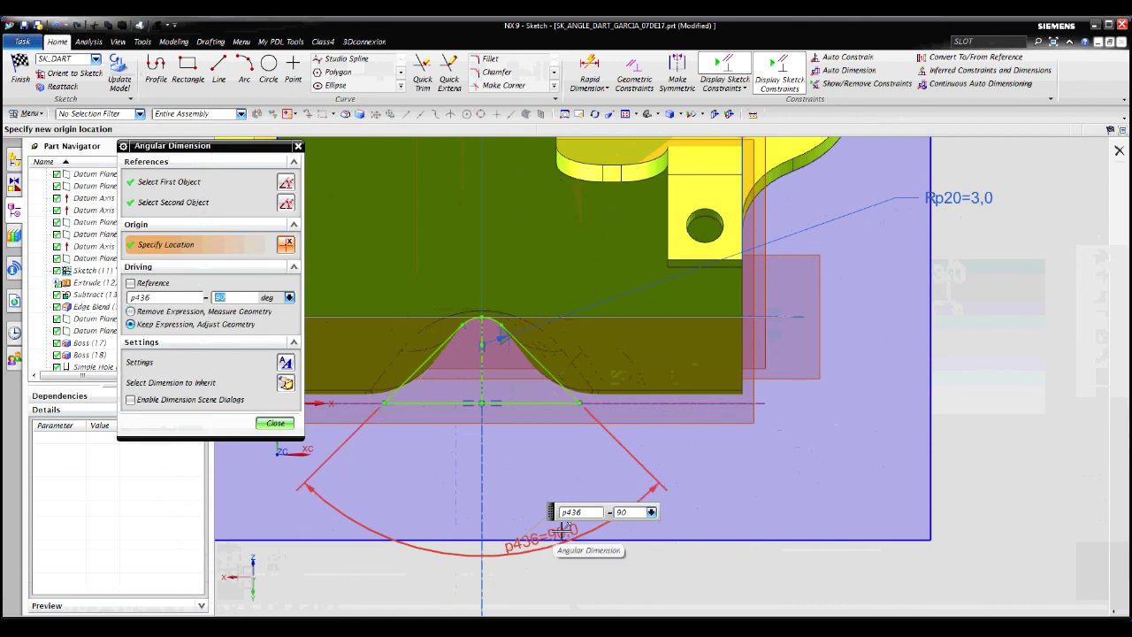
# - Set the radius of the arc at the dart sketch's peak to 4 mm and finish the sketch
pyautogui.doubleClick(982, 196)
pyautogui.write('4')
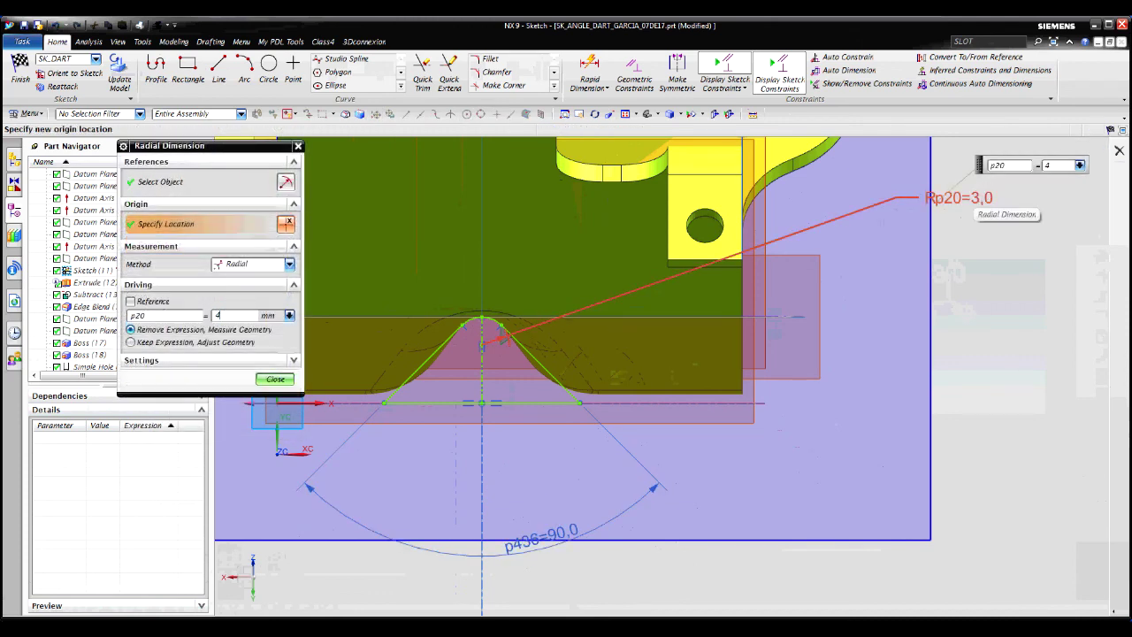
pyautogui.press('Return')
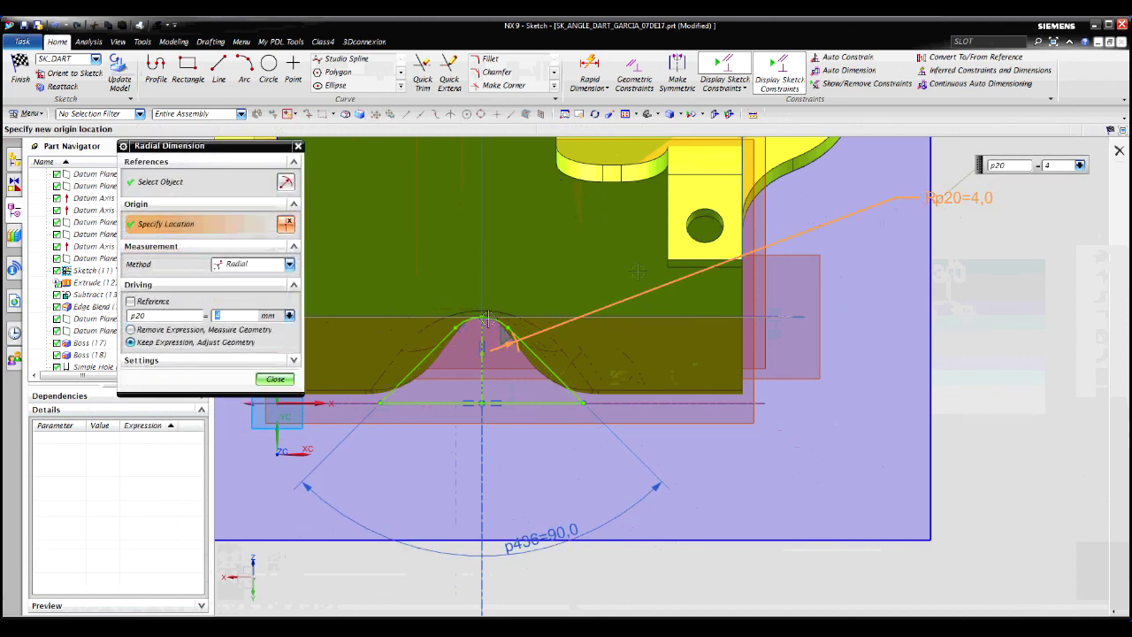
pyautogui.click(275, 379)
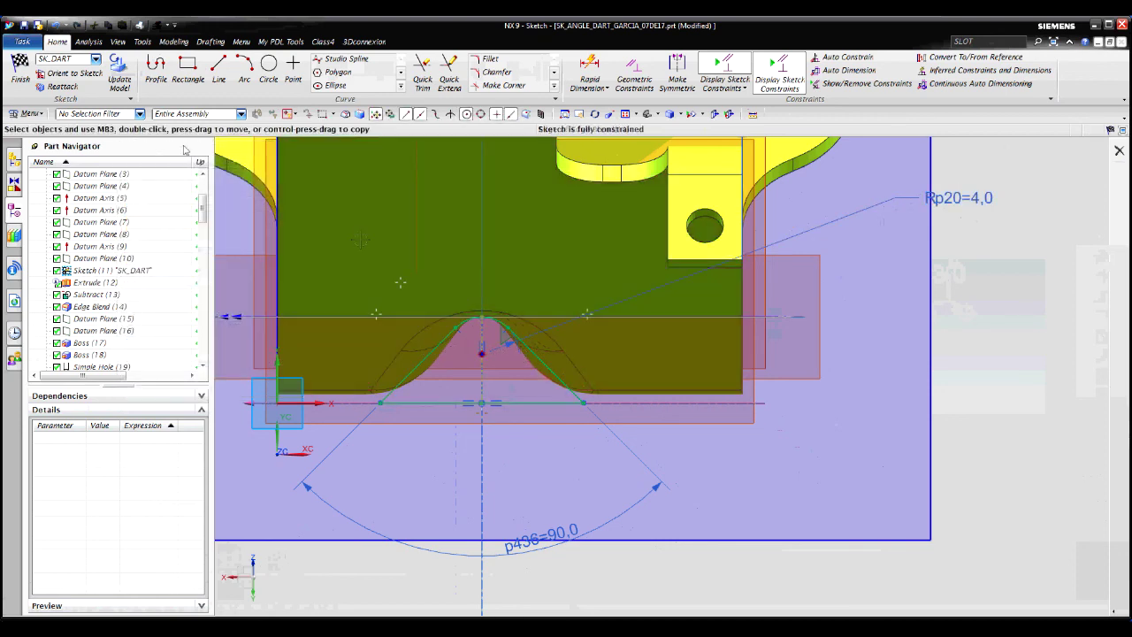
pyautogui.click(20, 69)
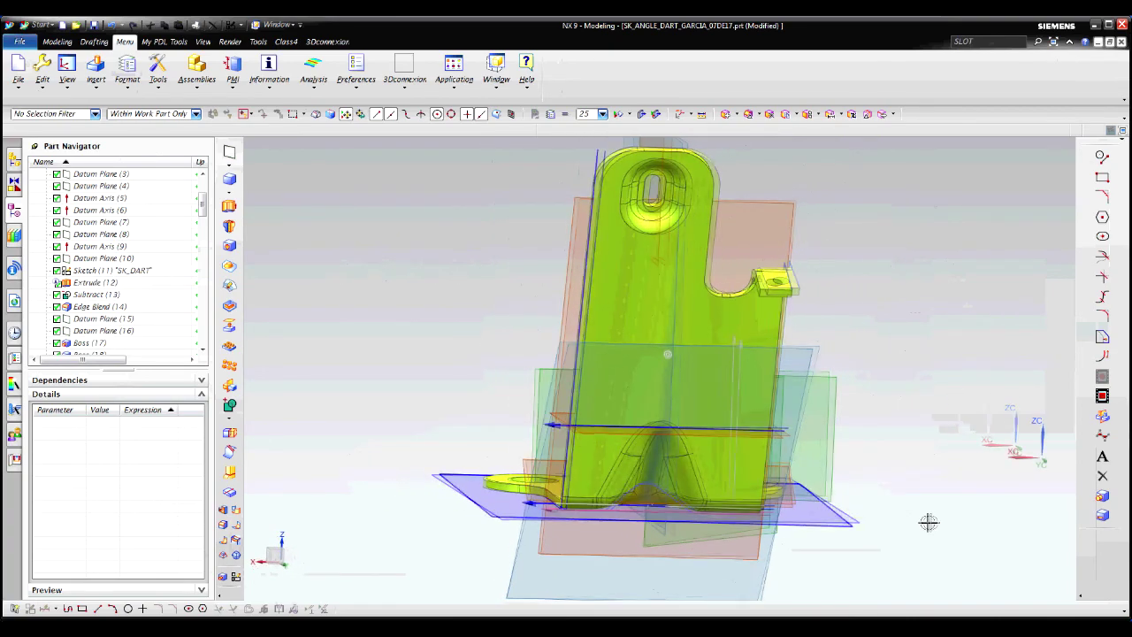
# - Set the offset of the vertical datum plane through the middle of the dart to 20 mm, leaving it associative
pyautogui.doubleClick(662, 312)
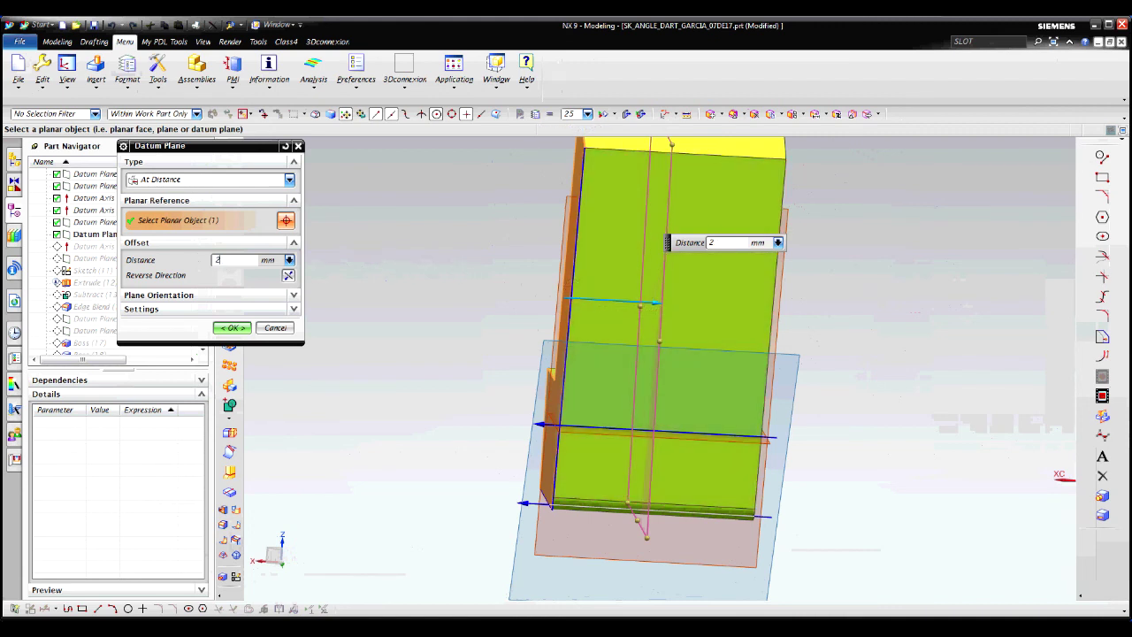
pyautogui.click(221, 259)
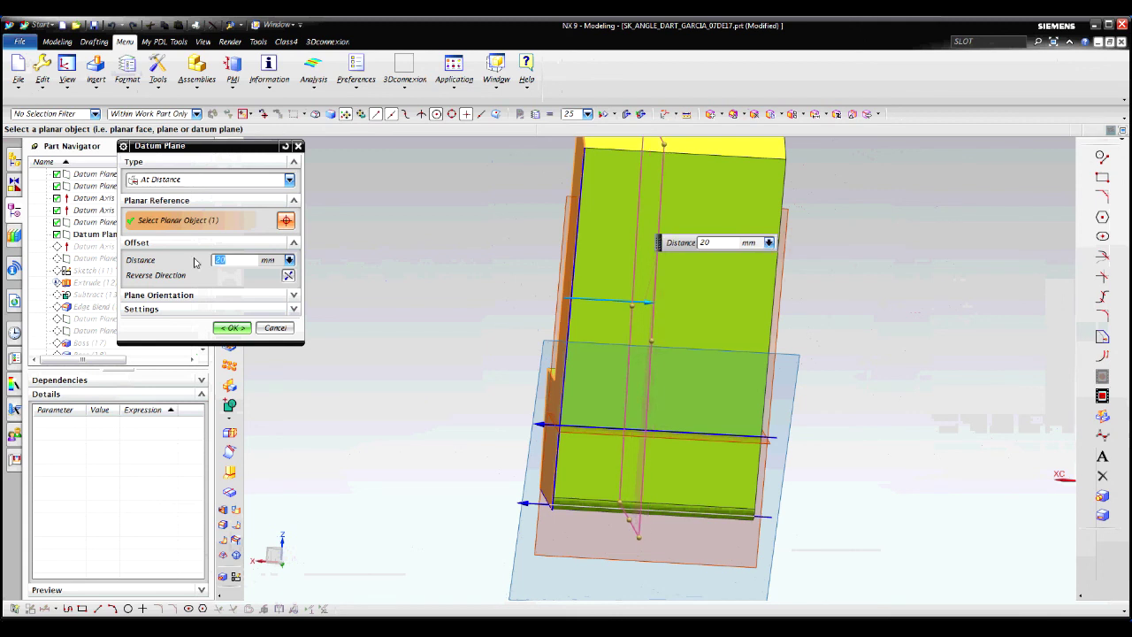
pyautogui.click(293, 309)
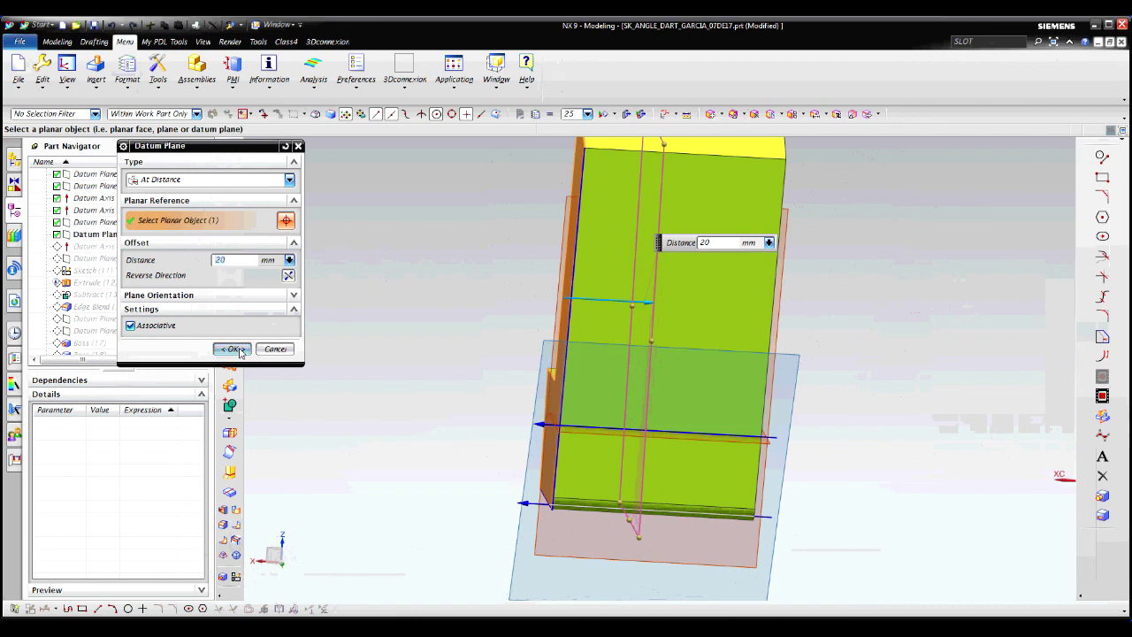
pyautogui.click(232, 349)
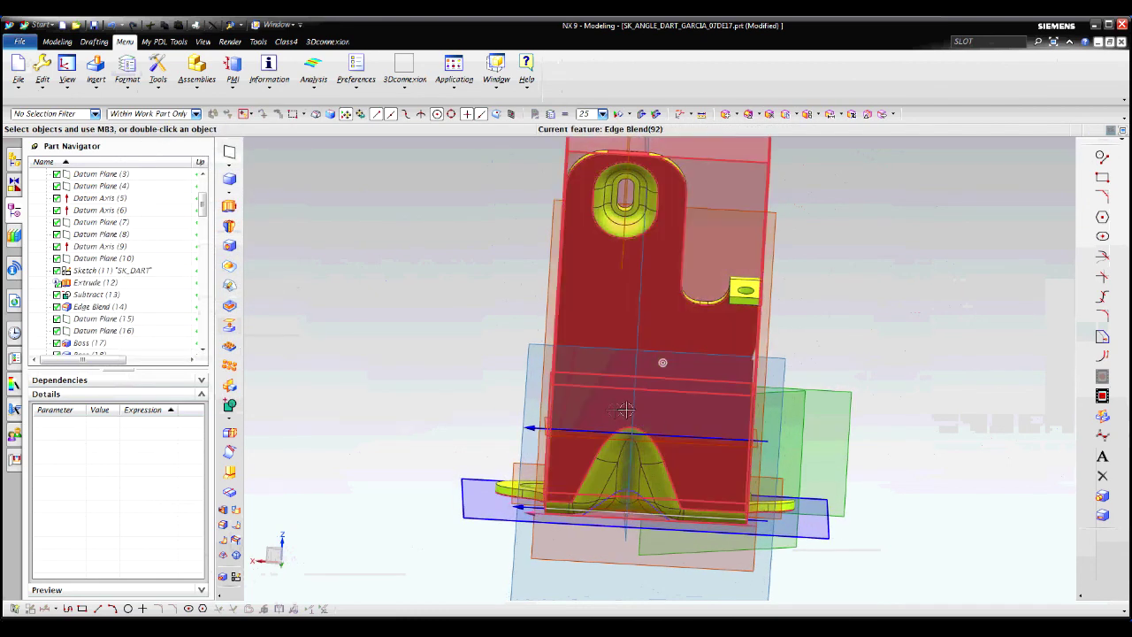
pyautogui.moveTo(663, 362); pyautogui.dragTo(758, 431, button='middle')
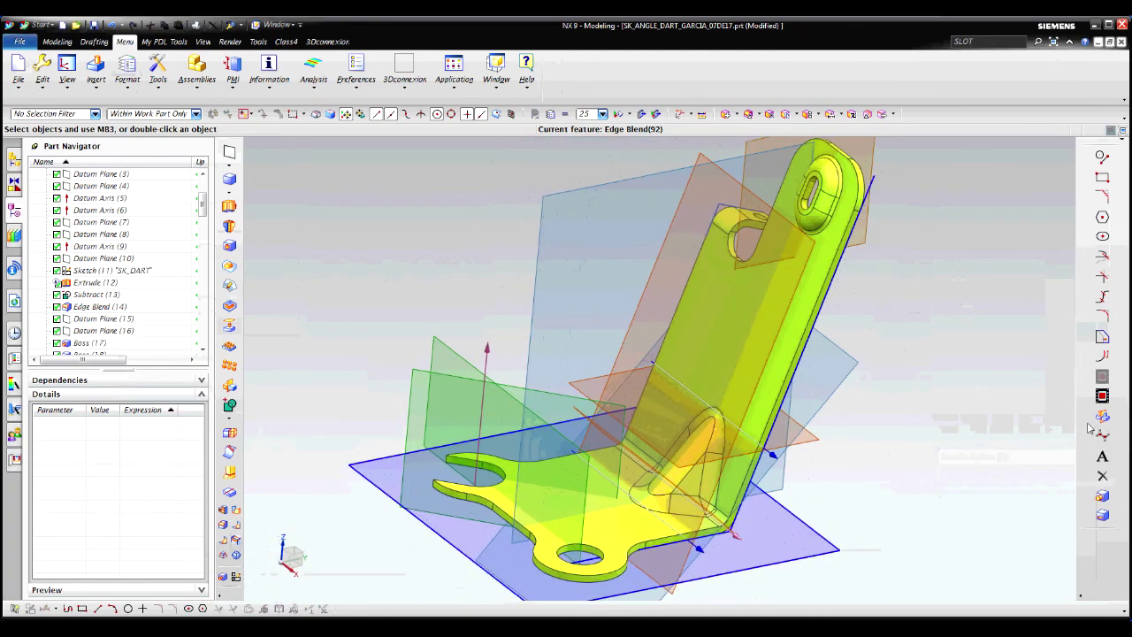
pyautogui.moveTo(1089, 428)
pyautogui.mouseDown(button='middle')
pyautogui.moveTo(1038, 349)
pyautogui.moveTo(864, 316)
pyautogui.moveTo(776, 277)
pyautogui.mouseUp(button='middle')
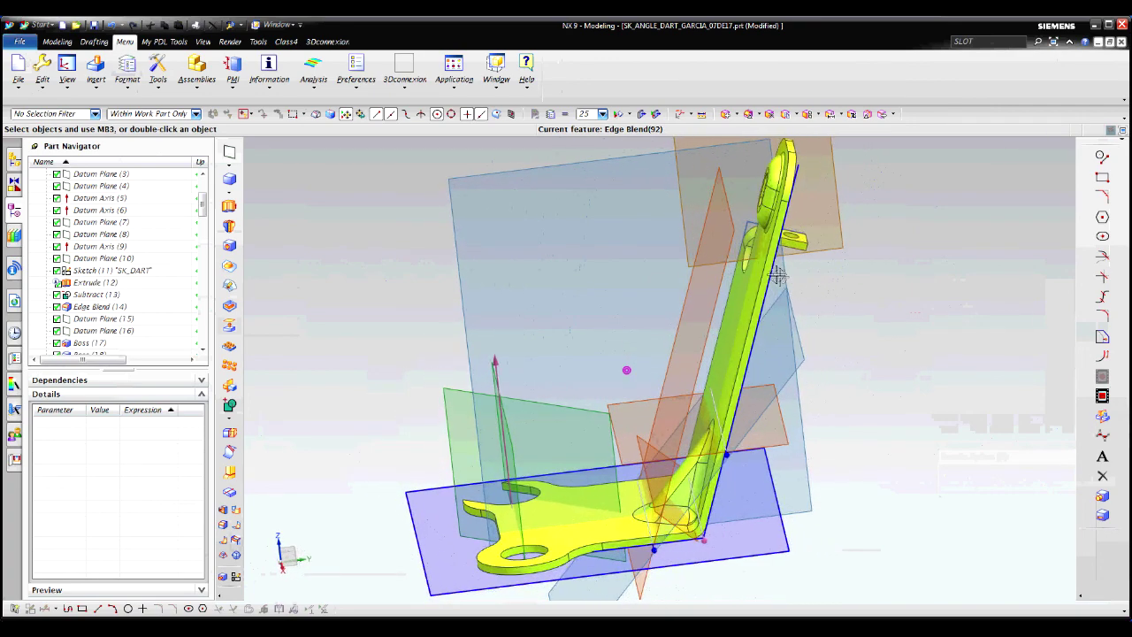
pyautogui.moveTo(772, 275); pyautogui.dragTo(735, 221, button='middle')
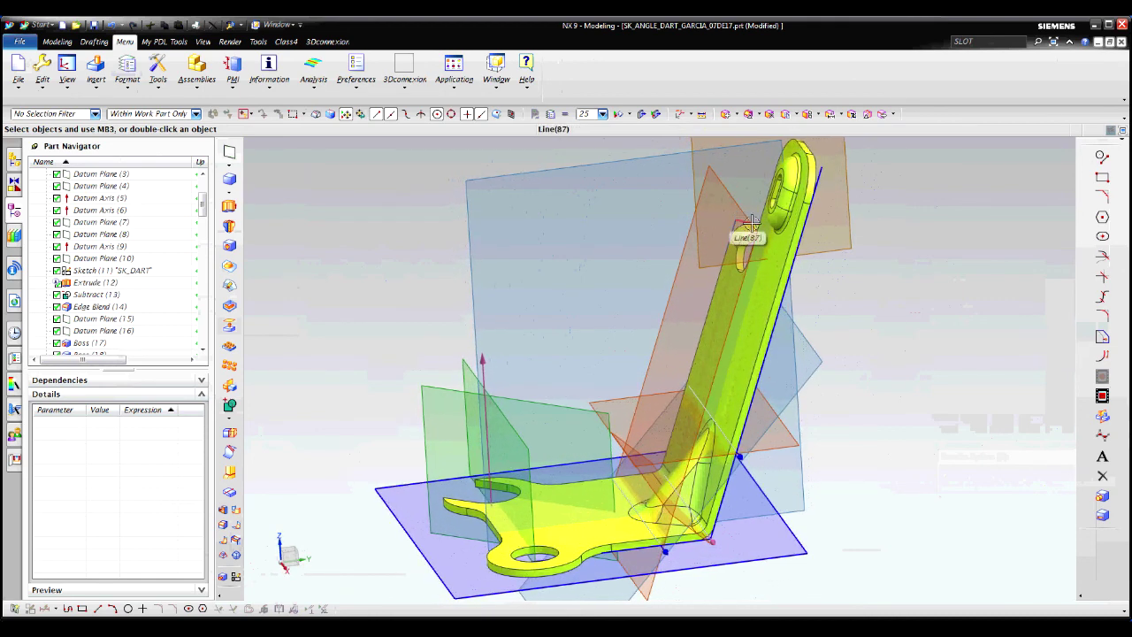
# - Edit the bracket's profile sketch, setting the angle between its base line and slanted line to 105 degrees, and finish the sketch
pyautogui.moveTo(731, 215); pyautogui.dragTo(900, 326, button='middle')
pyautogui.hotkey('ctrl', 'alt', 'f')
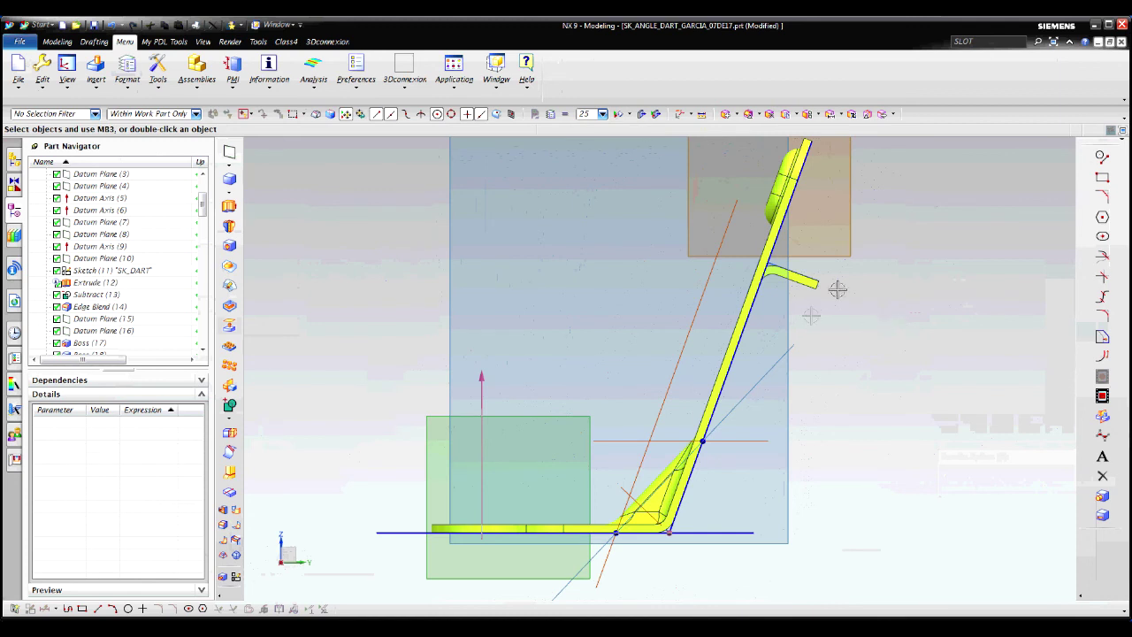
pyautogui.moveTo(815, 282); pyautogui.dragTo(760, 292, button='middle')
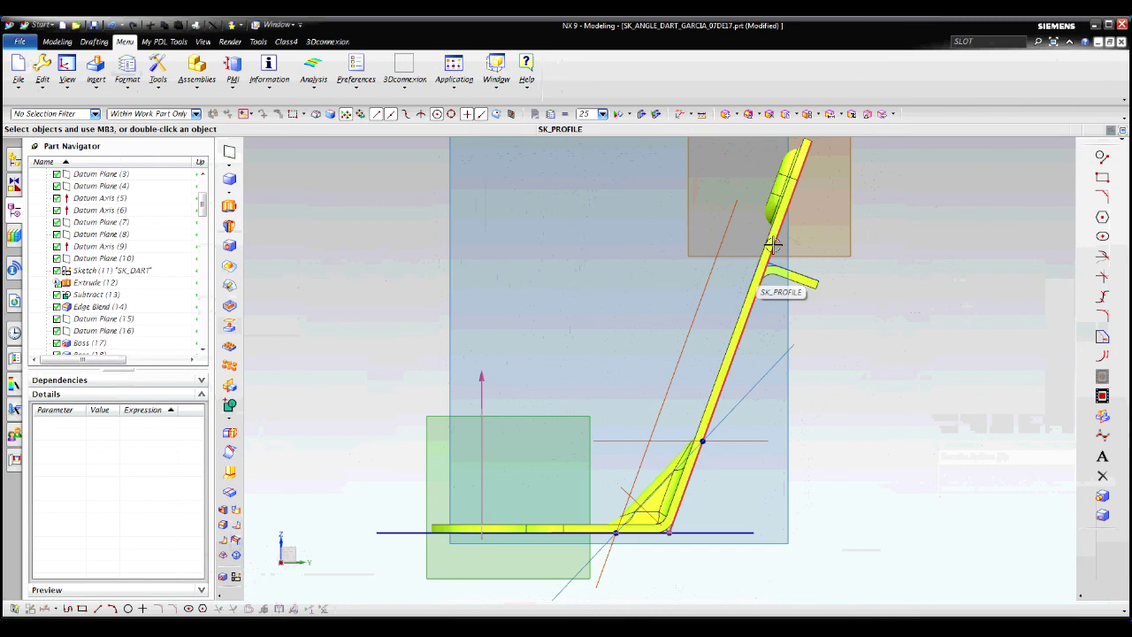
pyautogui.doubleClick(773, 246)
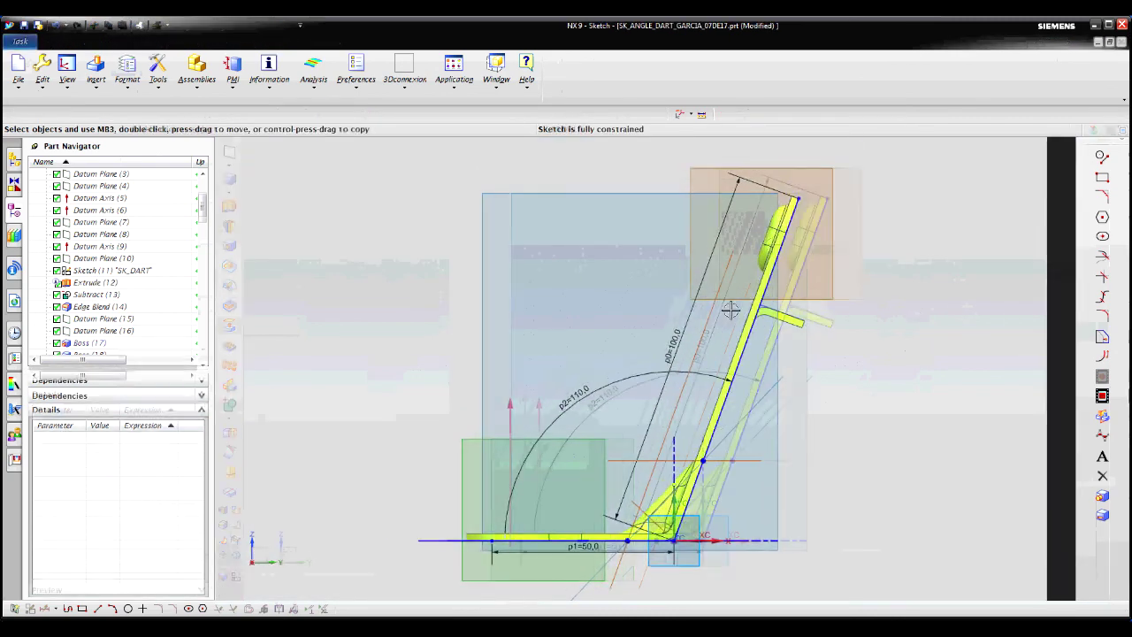
pyautogui.doubleClick(615, 400)
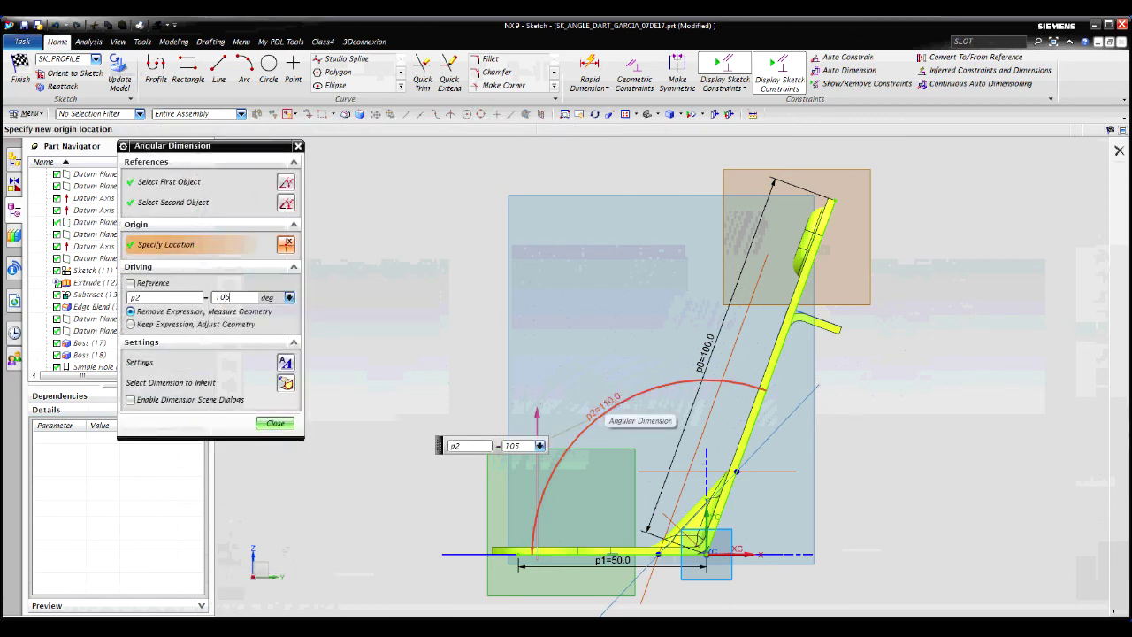
pyautogui.write('105')
pyautogui.press('Return')
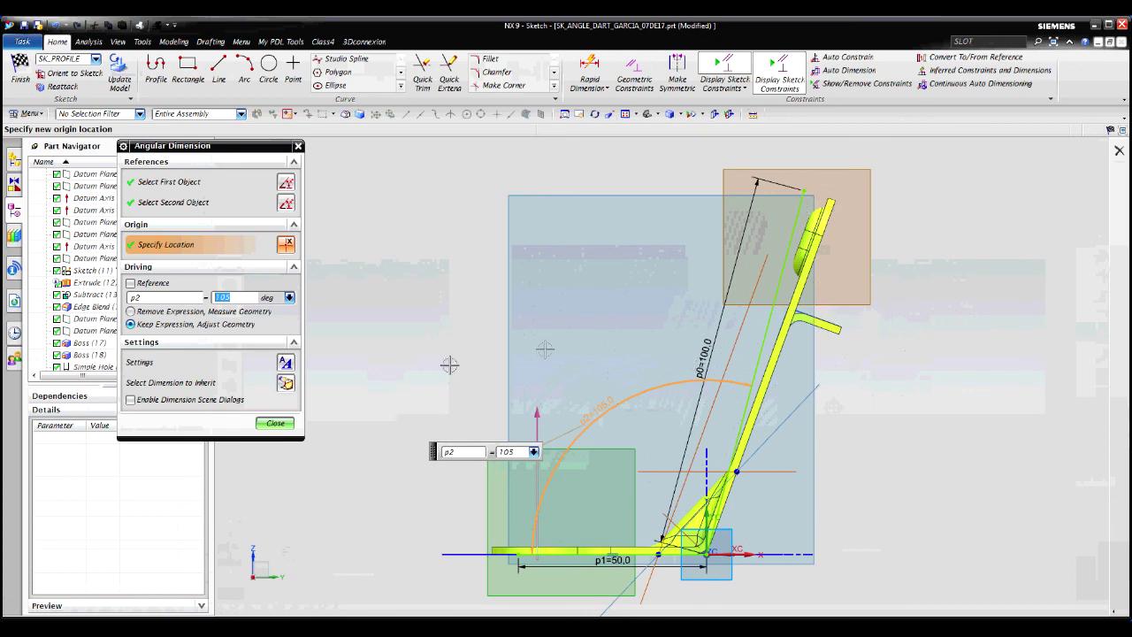
pyautogui.click(275, 423)
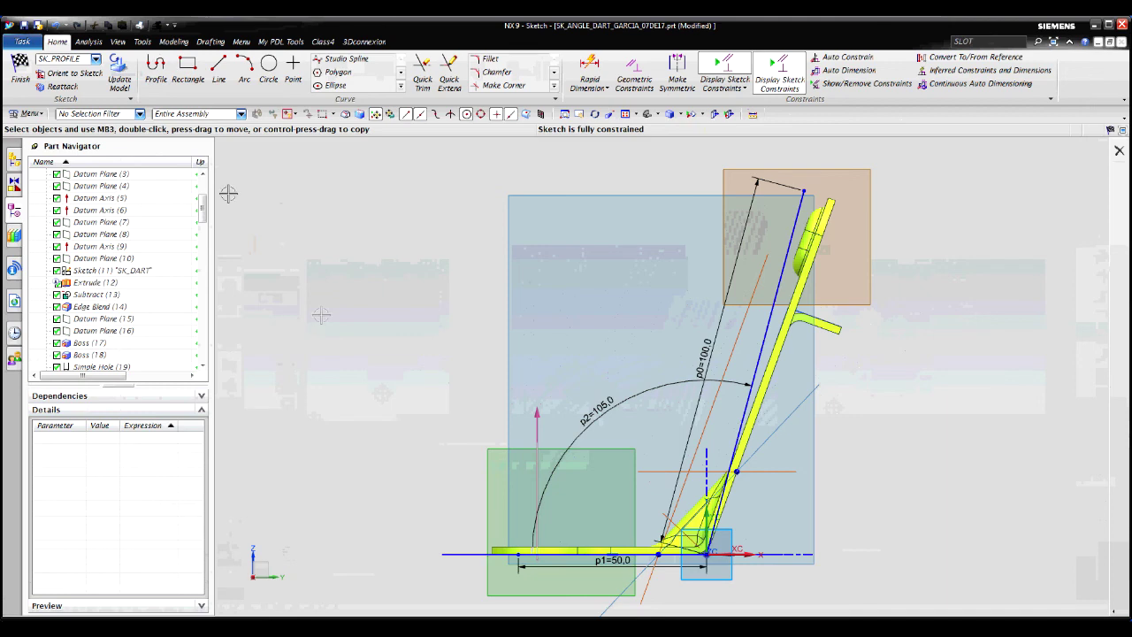
pyautogui.click(20, 80)
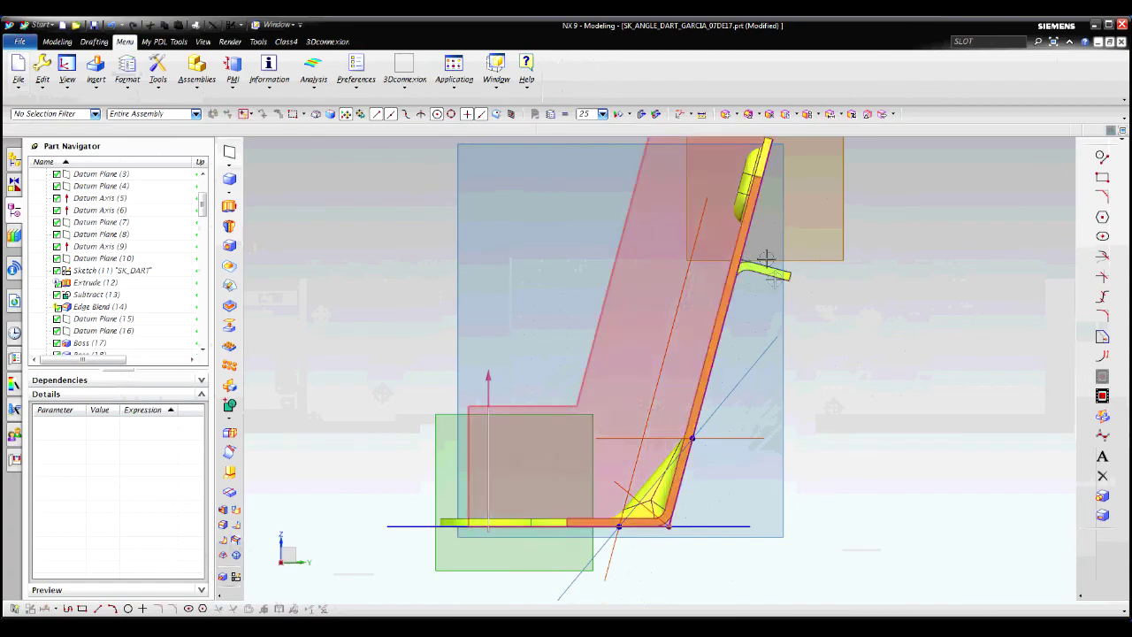
# - Inspect the parameters of the two lines, Line (87) and Line (86), that define the bent tab on the upright
pyautogui.moveTo(752, 265); pyautogui.dragTo(642, 235, button='middle')
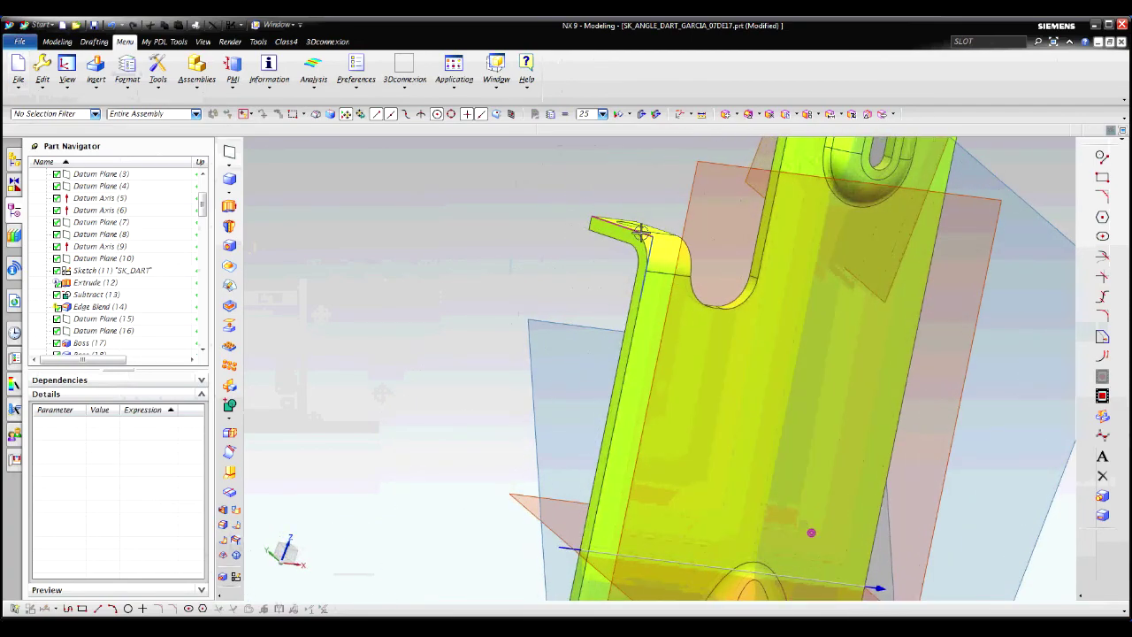
pyautogui.click(642, 235)
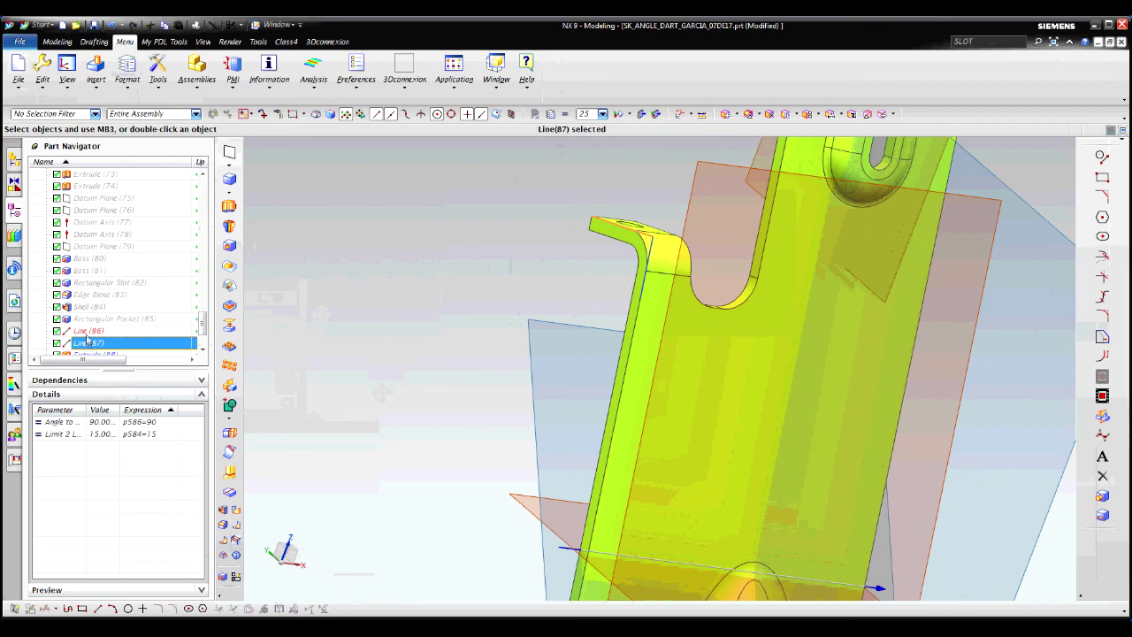
pyautogui.click(87, 333)
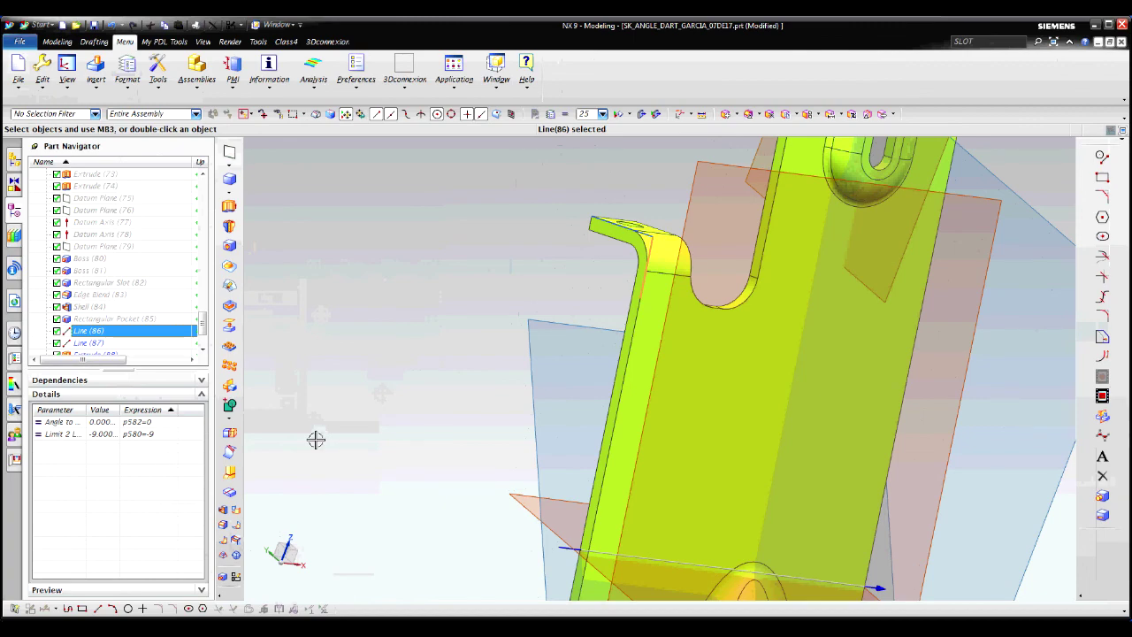
pyautogui.press('Escape')
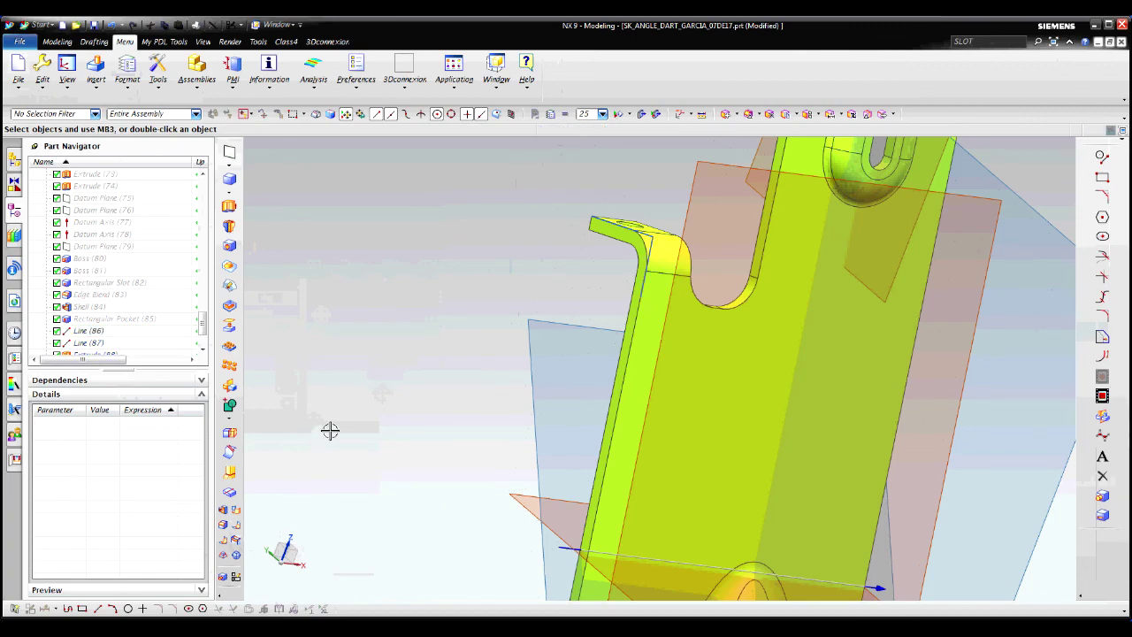
# - Set the angle of the slanted datum plane through the base's open fork end to 150 degrees, leaving it associative
pyautogui.press('Home')
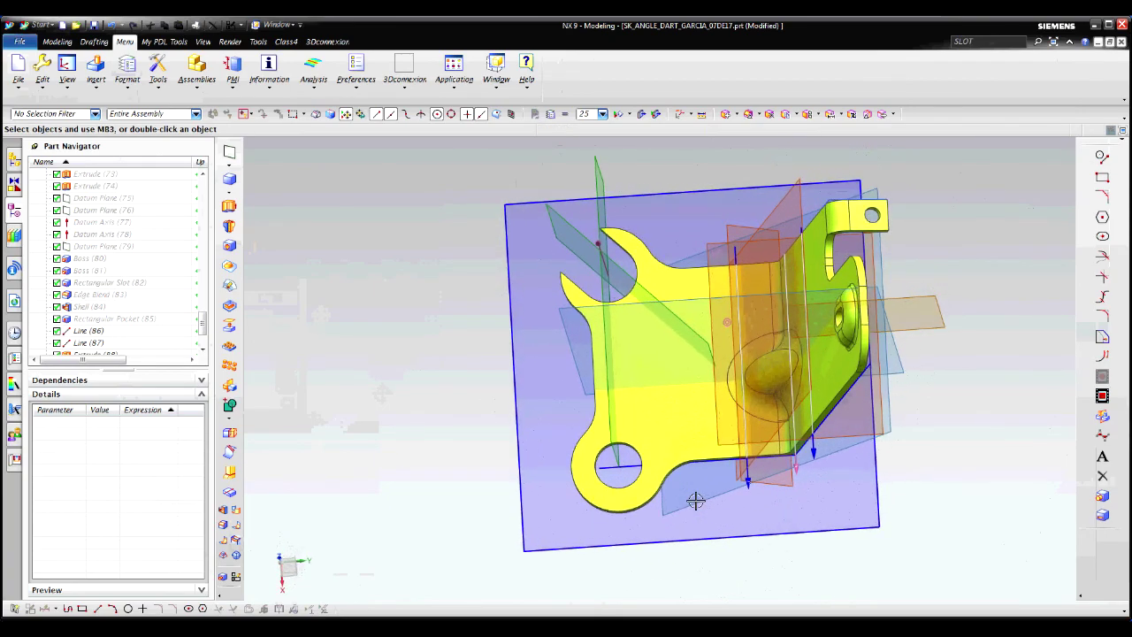
pyautogui.press('F8')
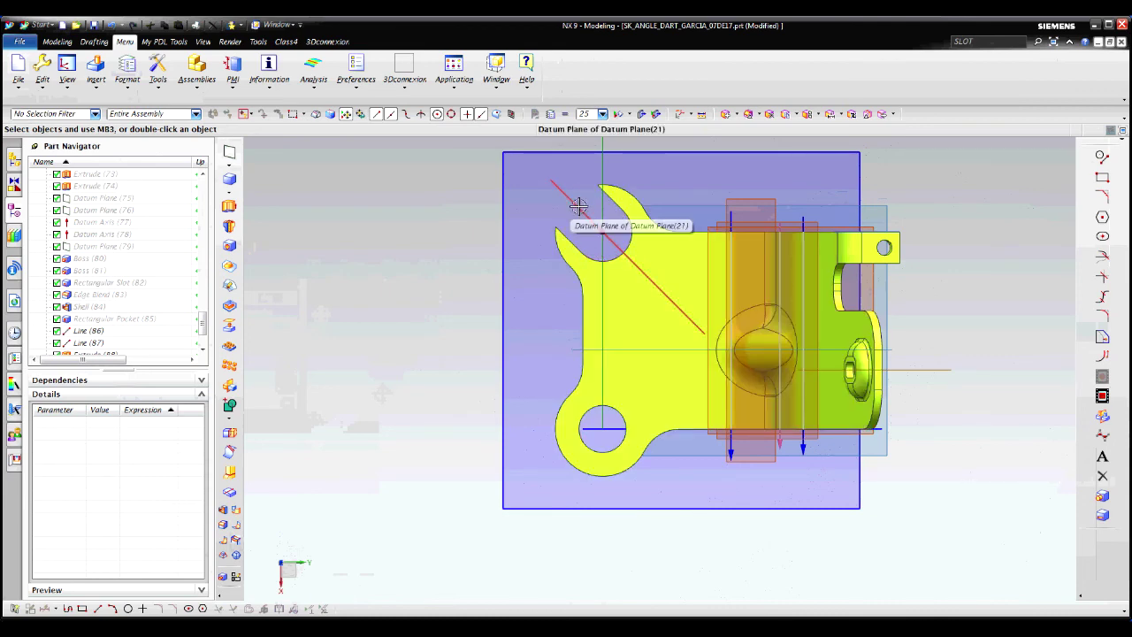
pyautogui.doubleClick(579, 205)
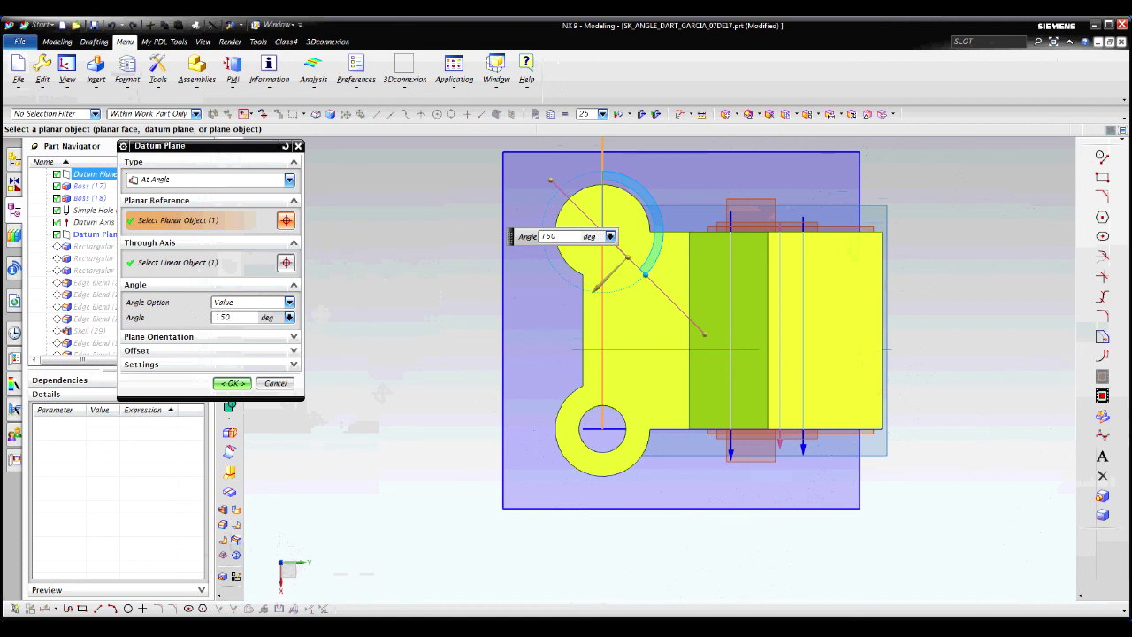
pyautogui.doubleClick(223, 316)
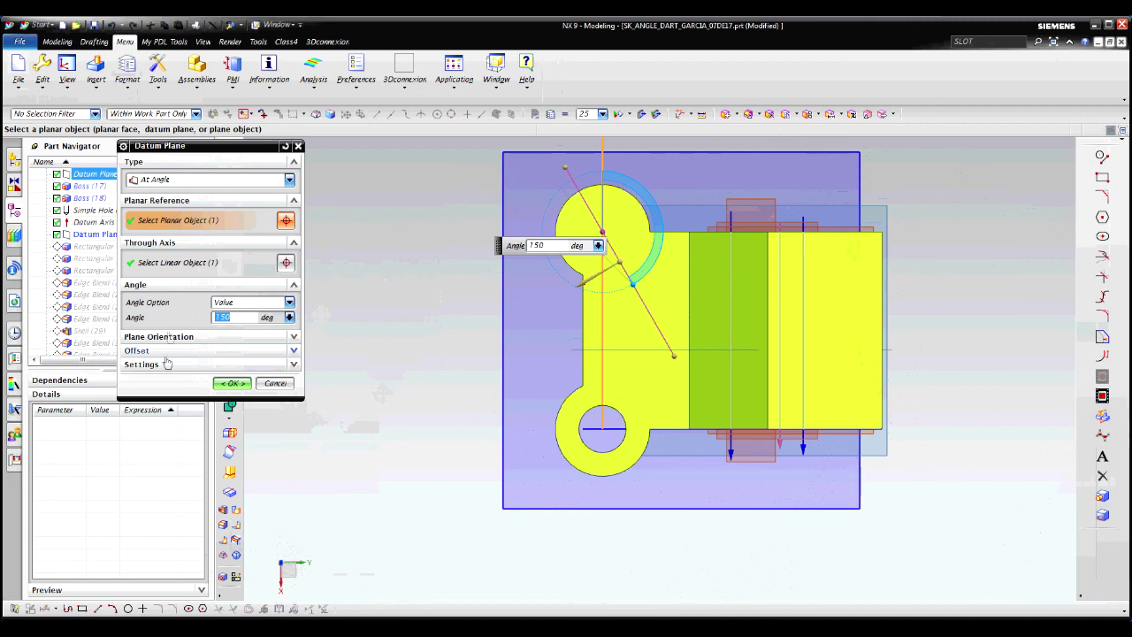
pyautogui.click(218, 365)
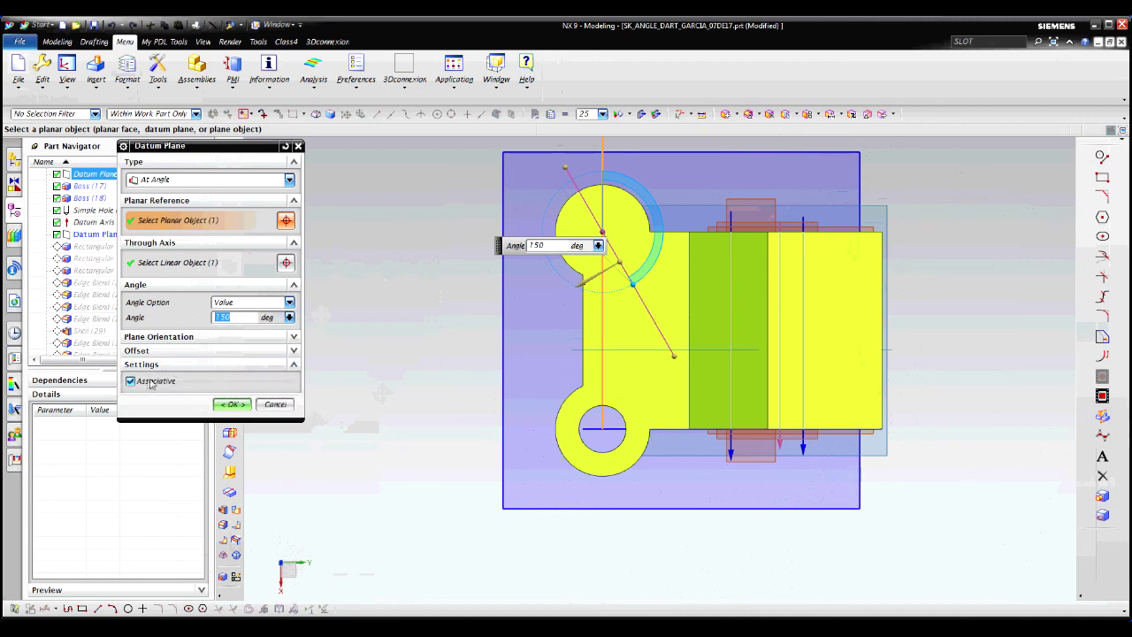
pyautogui.click(231, 404)
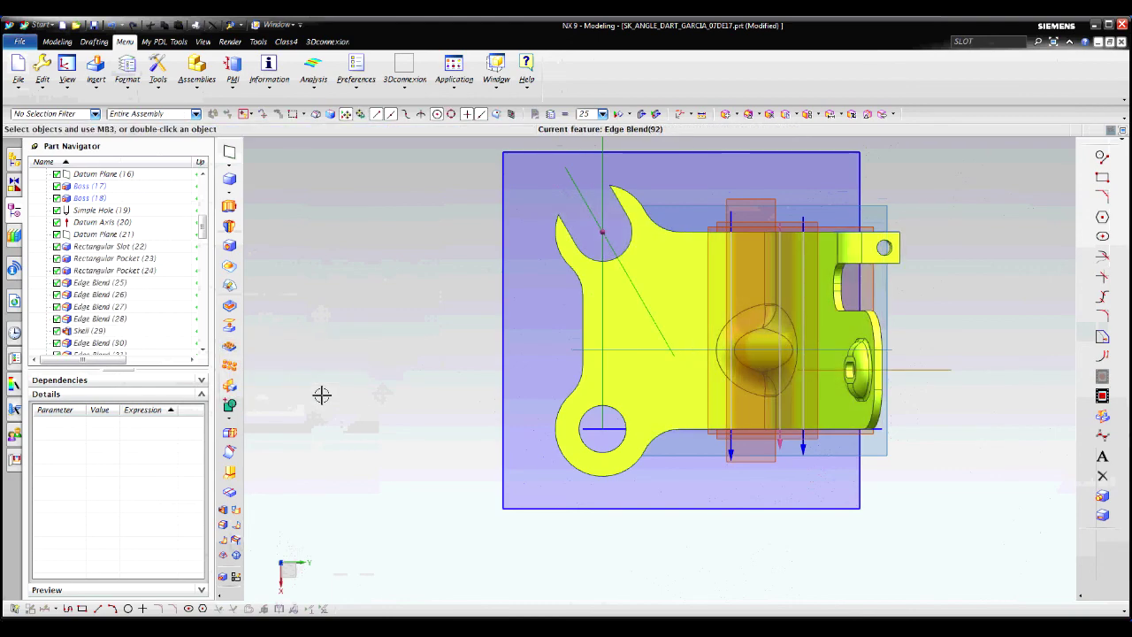
# - Make layer 10, in the _SK_PROF_XX category, the work layer in the layer settings
pyautogui.moveTo(487, 536); pyautogui.dragTo(487, 538, button='middle')
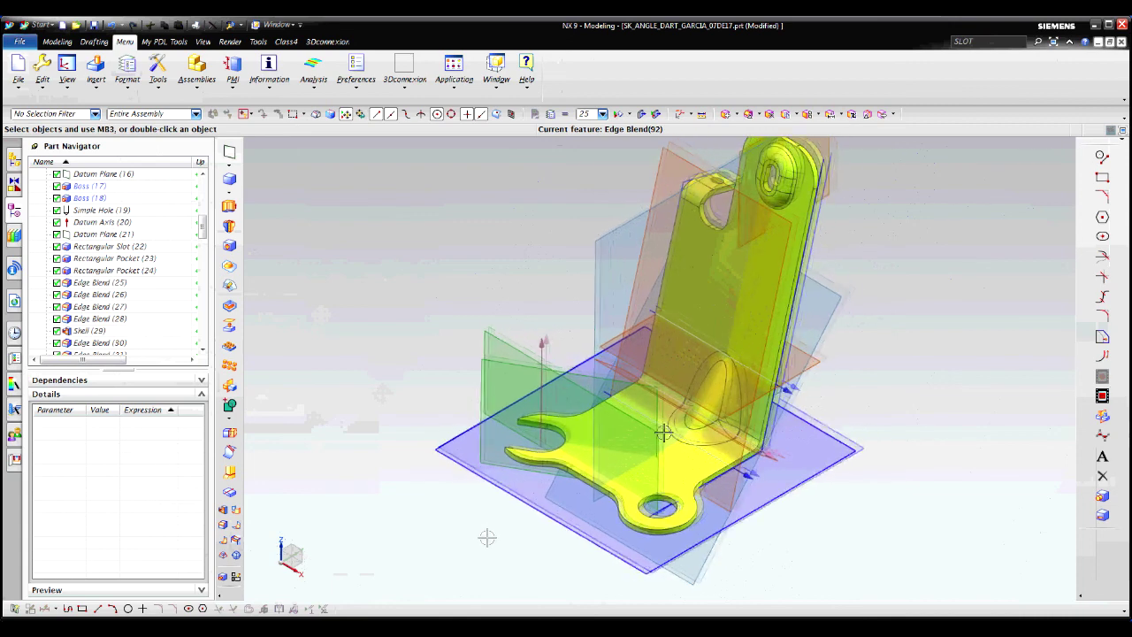
pyautogui.rightClick(962, 327)
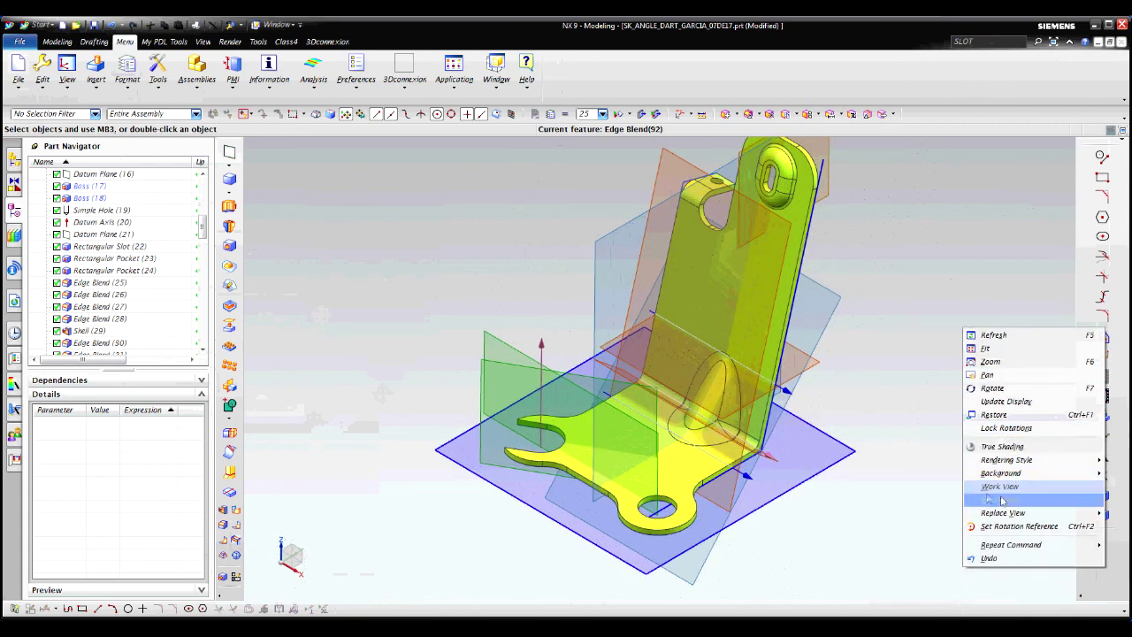
pyautogui.moveTo(965, 499)
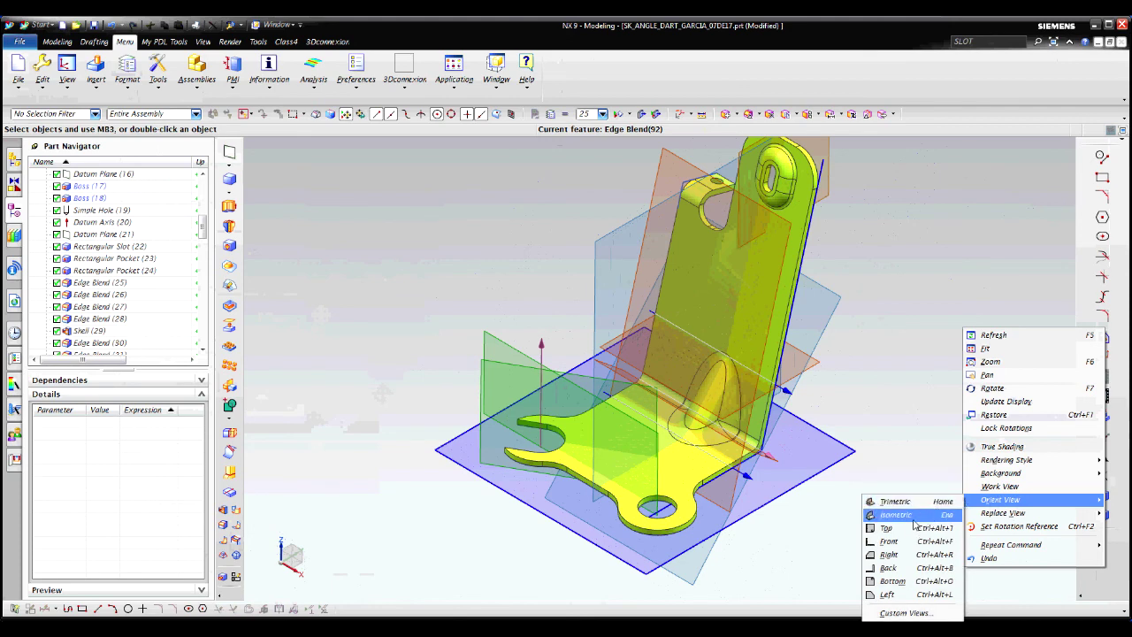
pyautogui.click(895, 514)
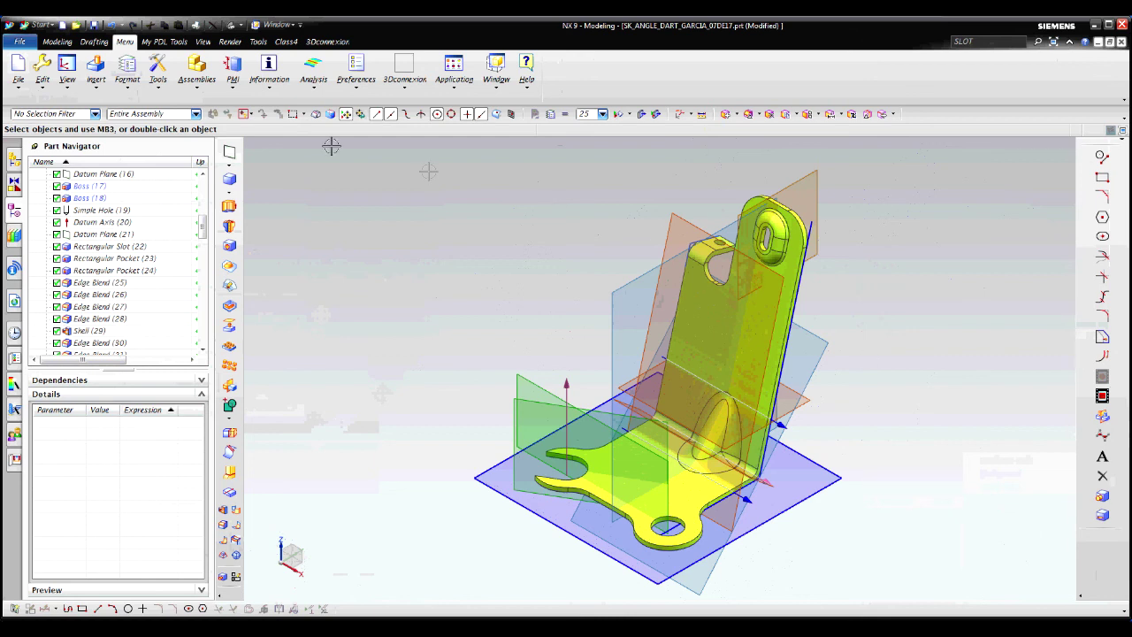
pyautogui.click(131, 89)
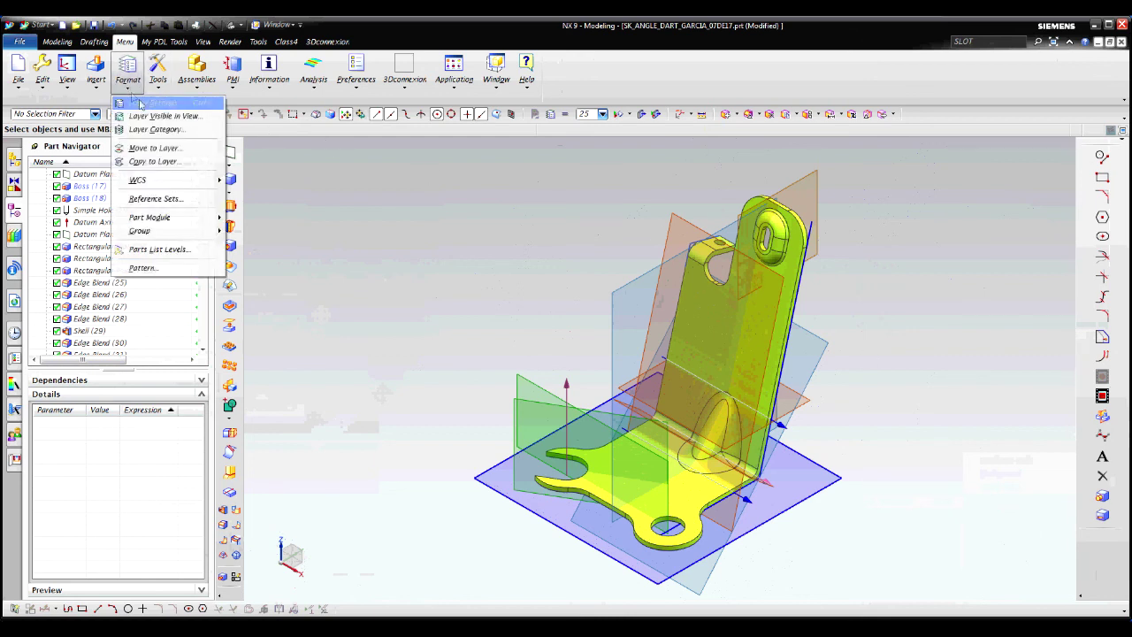
pyautogui.click(145, 100)
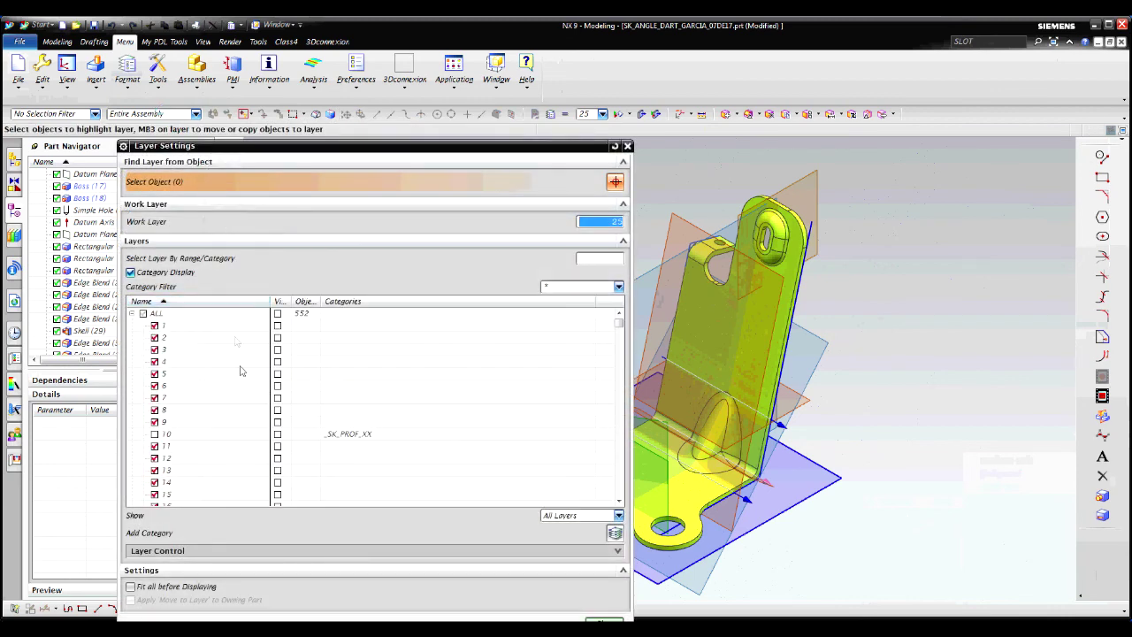
pyautogui.scroll(-6, 239, 371)
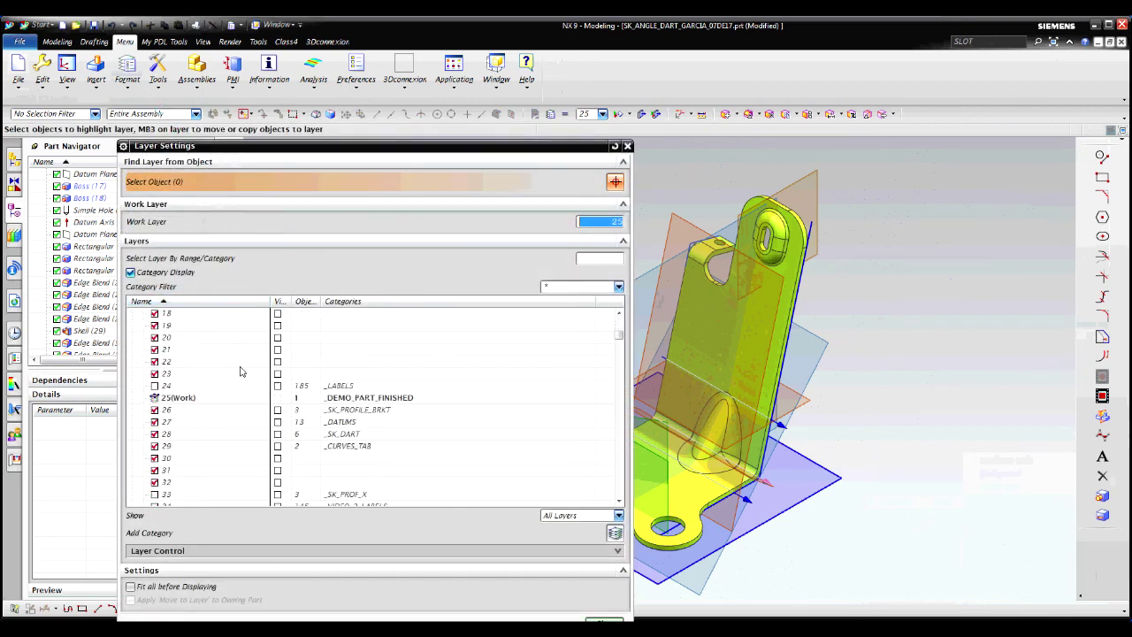
pyautogui.scroll(-2, 212, 411)
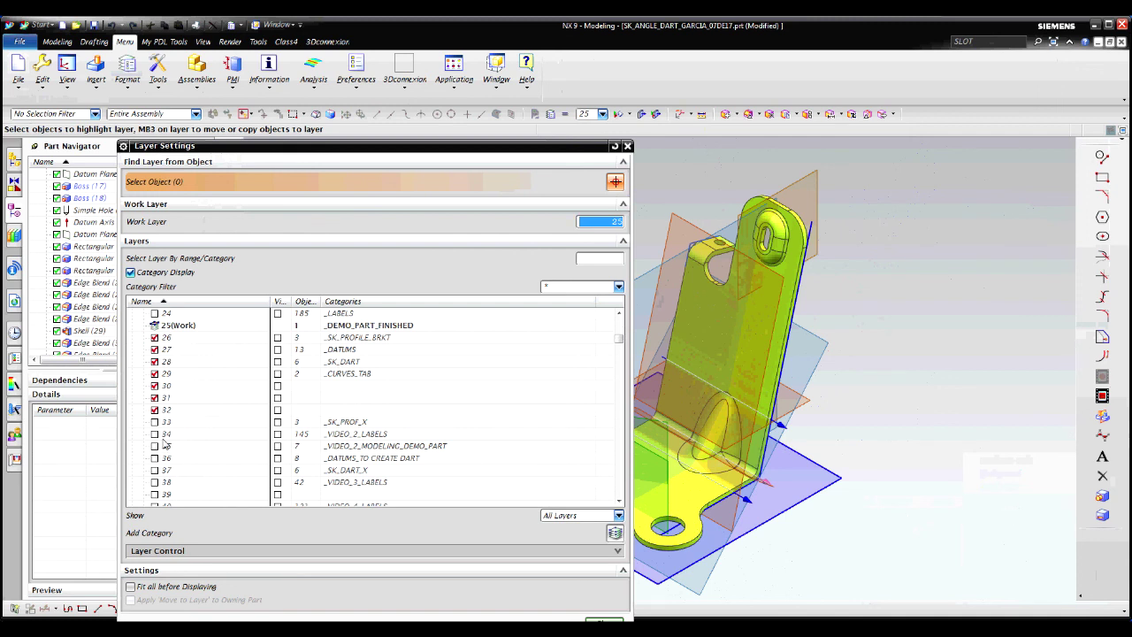
pyautogui.scroll(6, 168, 440)
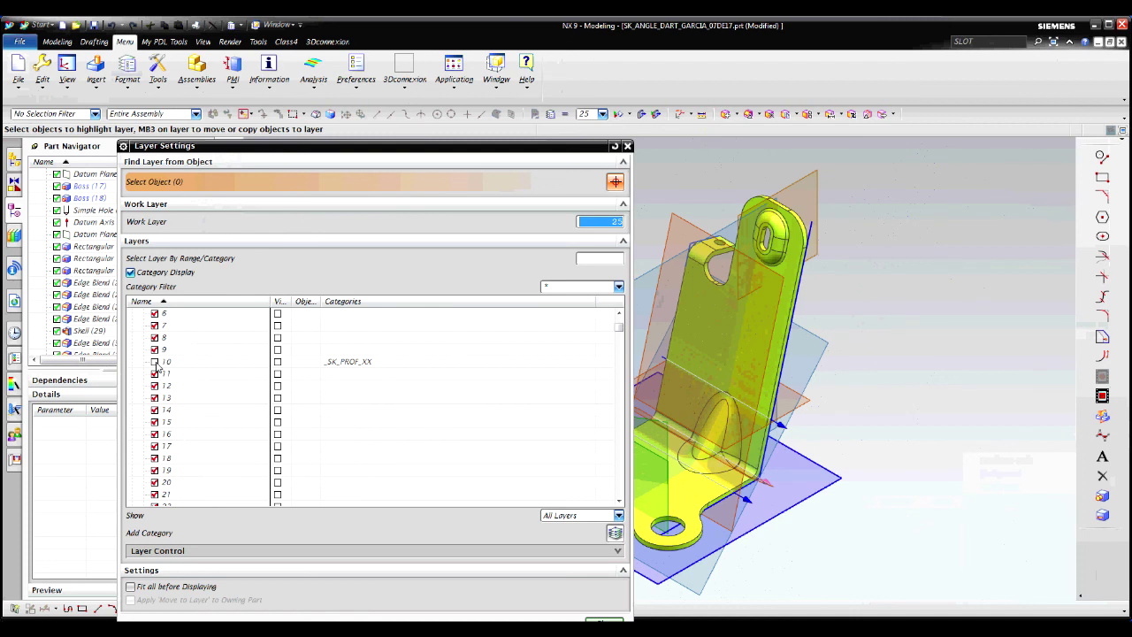
pyautogui.click(156, 362)
pyautogui.doubleClick(176, 363)
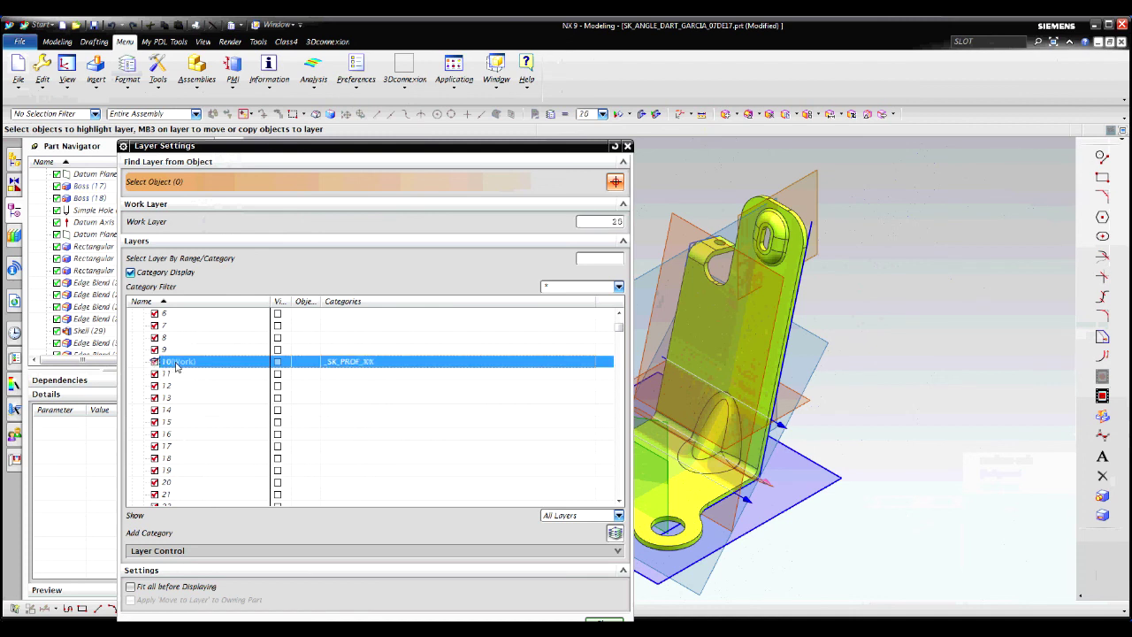
# - Turn off layers 25 to 29, hiding the finished part, profile sketch, datums, dart sketch and tab curves, and close the layer settings
pyautogui.scroll(-4, 185, 389)
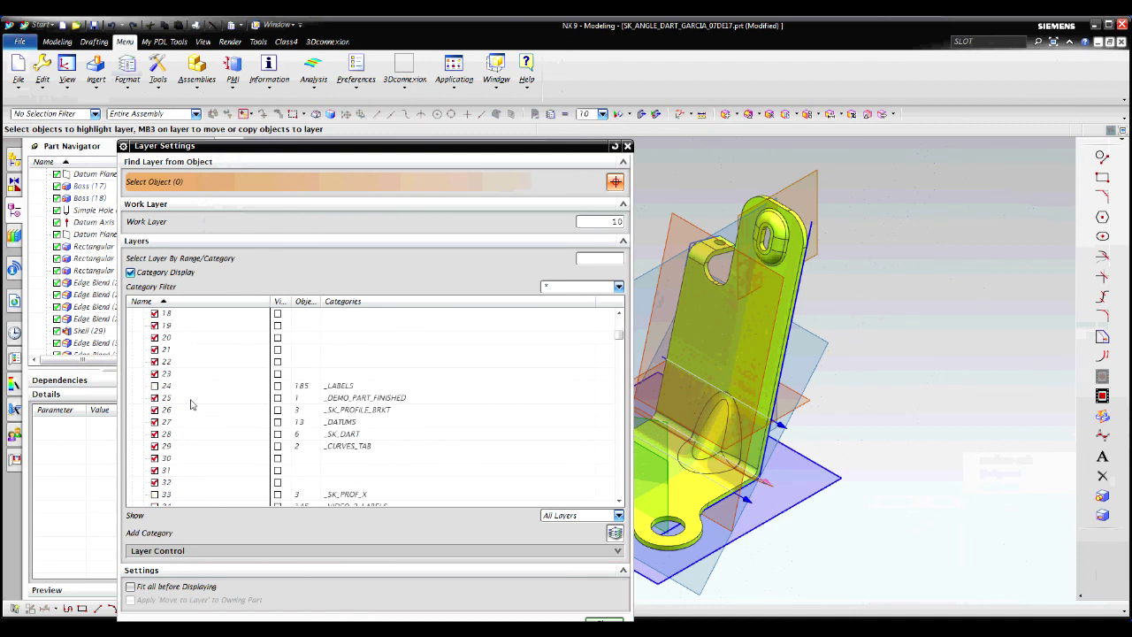
pyautogui.scroll(-1, 190, 404)
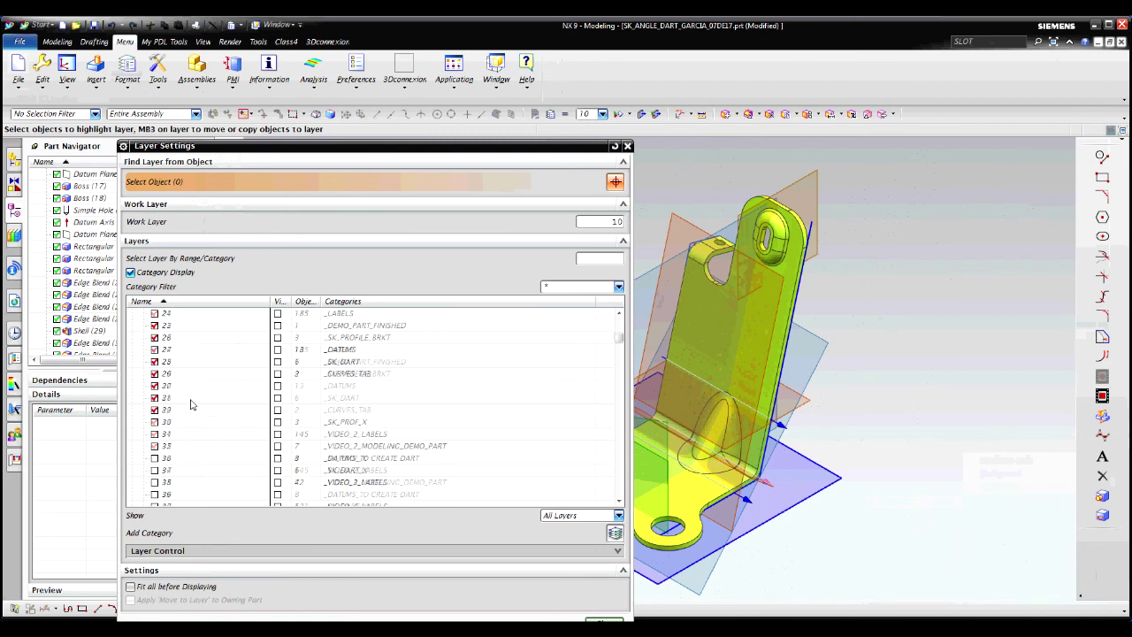
pyautogui.scroll(4, 190, 404)
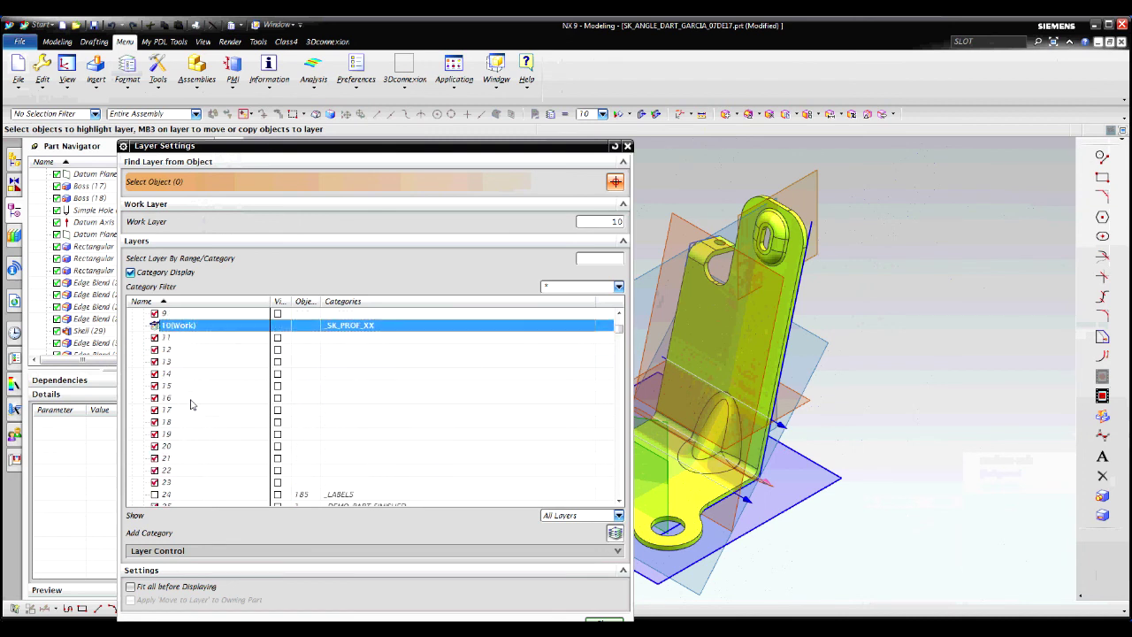
pyautogui.scroll(-1, 191, 405)
pyautogui.scroll(-3, 190, 405)
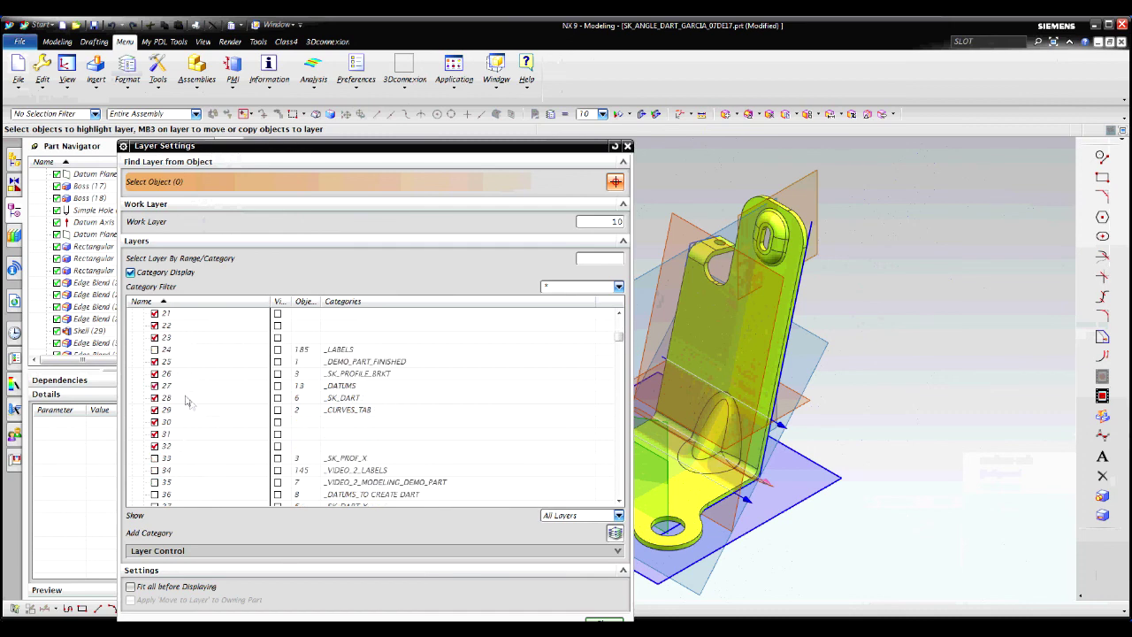
pyautogui.click(155, 362)
pyautogui.click(154, 373)
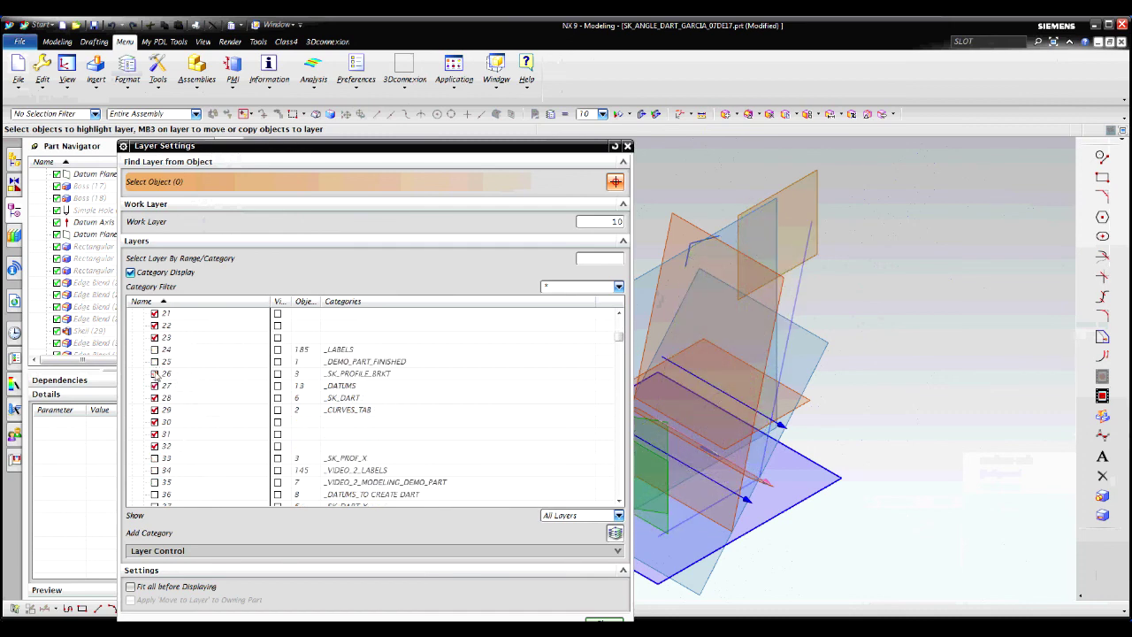
pyautogui.click(155, 386)
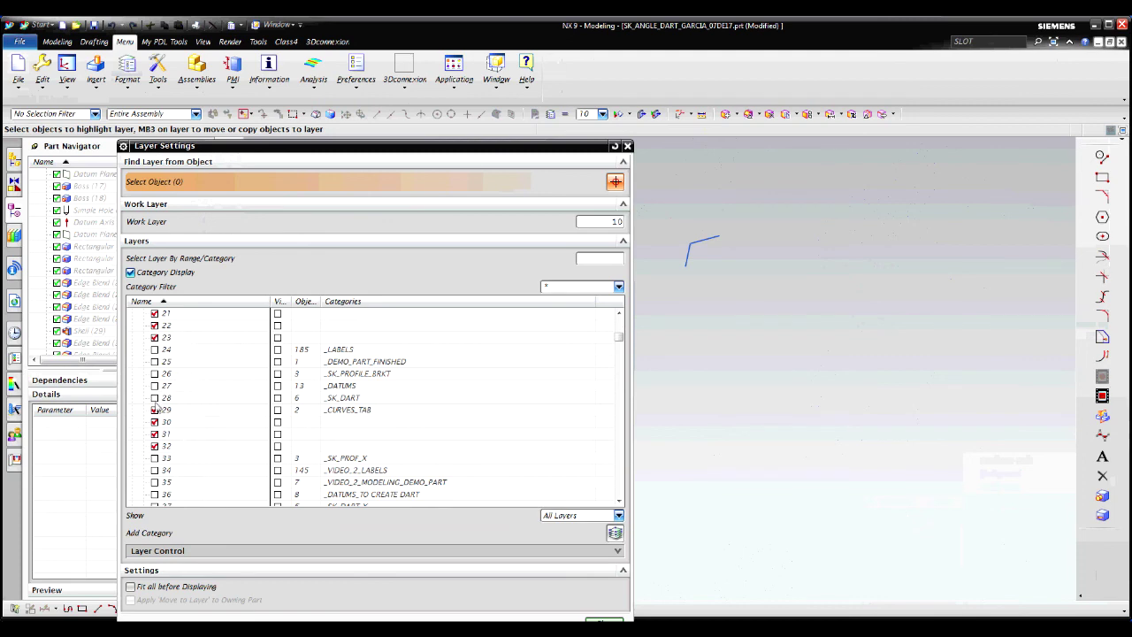
pyautogui.click(603, 619)
# - Rotate the WCS so XC points along absolute Z, YC along negative absolute Y and ZC along positive absolute X
pyautogui.rightClick(667, 324)
pyautogui.click(697, 343)
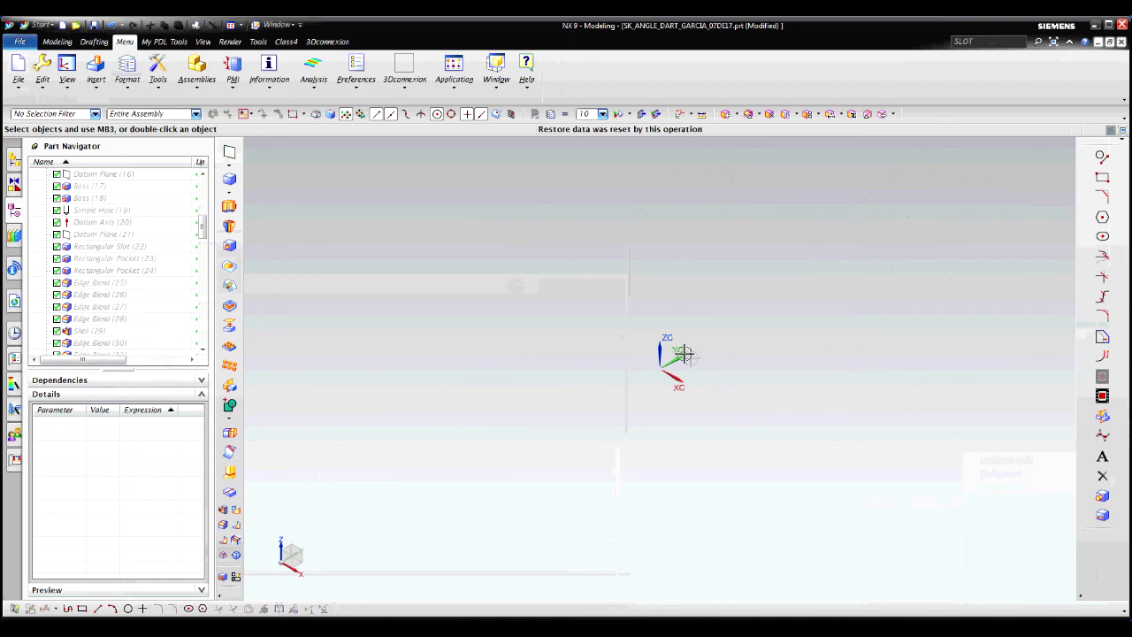
pyautogui.doubleClick(684, 353)
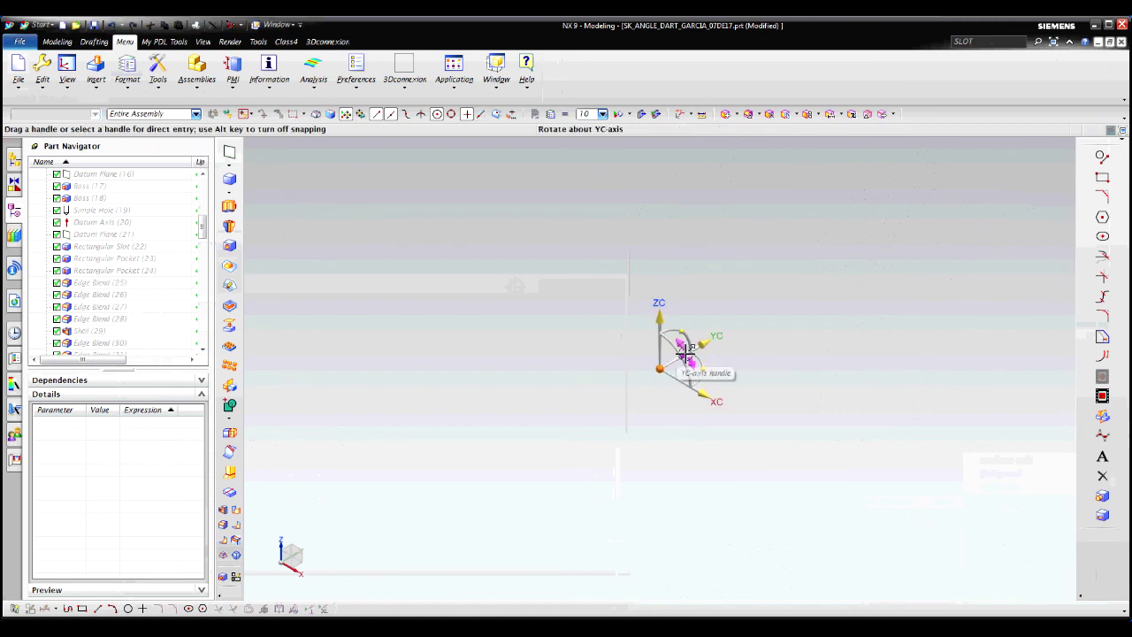
pyautogui.moveTo(683, 358); pyautogui.dragTo(645, 353)
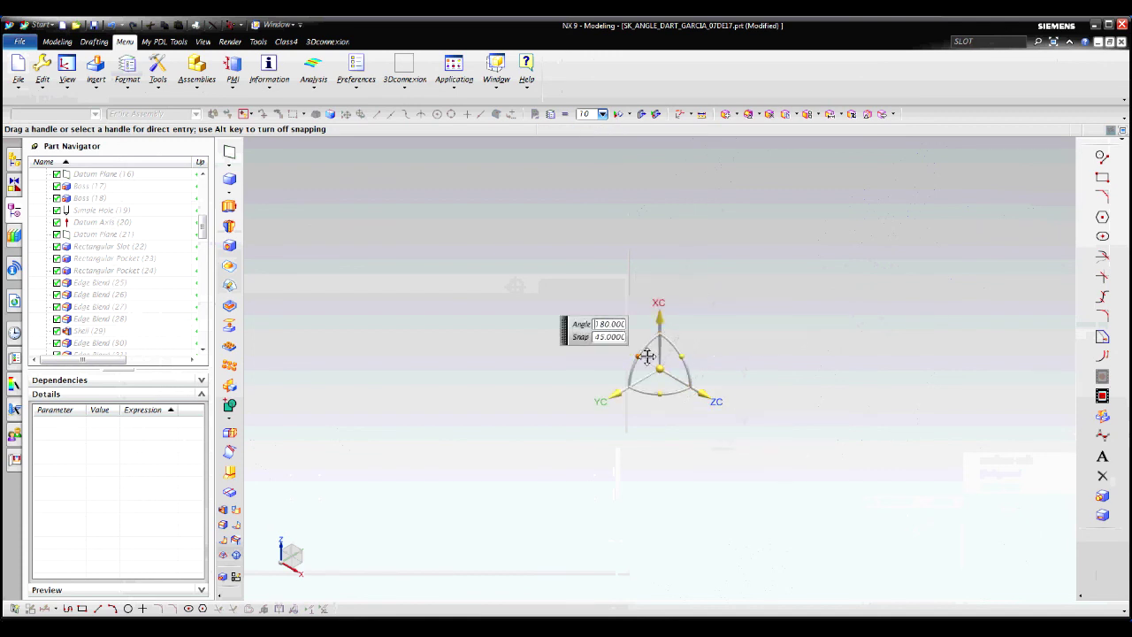
pyautogui.middleClick(839, 361)
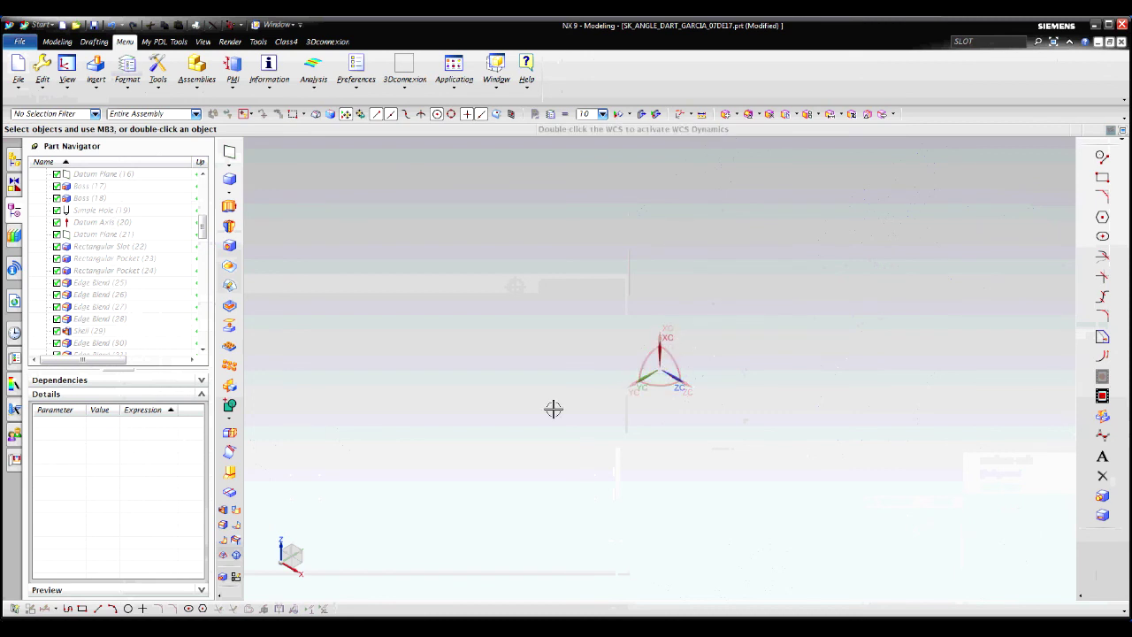
# - Create a task-environment sketch named SK_PROF_XX on the inferred WCS XC-YC plane, keeping the default sketch settings
pyautogui.click(96, 84)
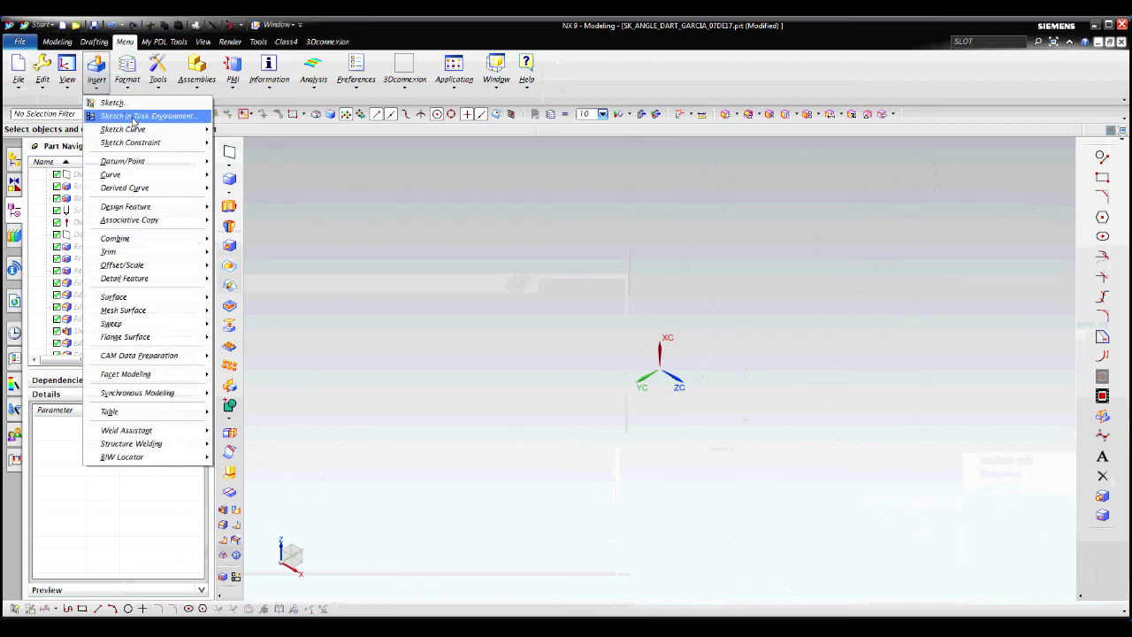
pyautogui.click(133, 117)
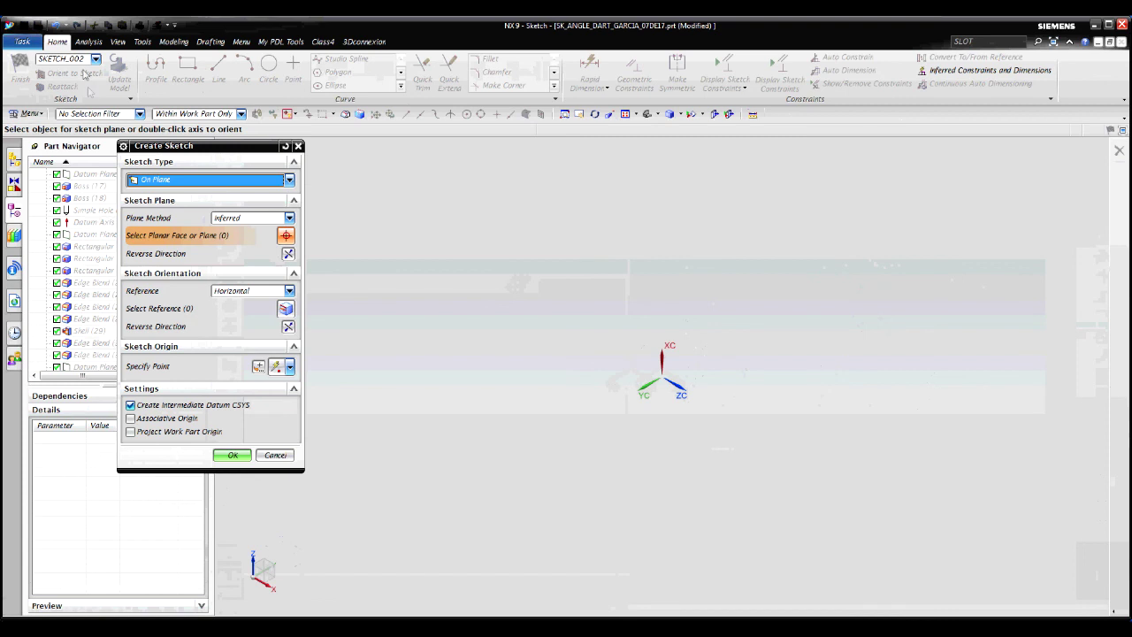
pyautogui.moveTo(83, 58); pyautogui.dragTo(35, 59)
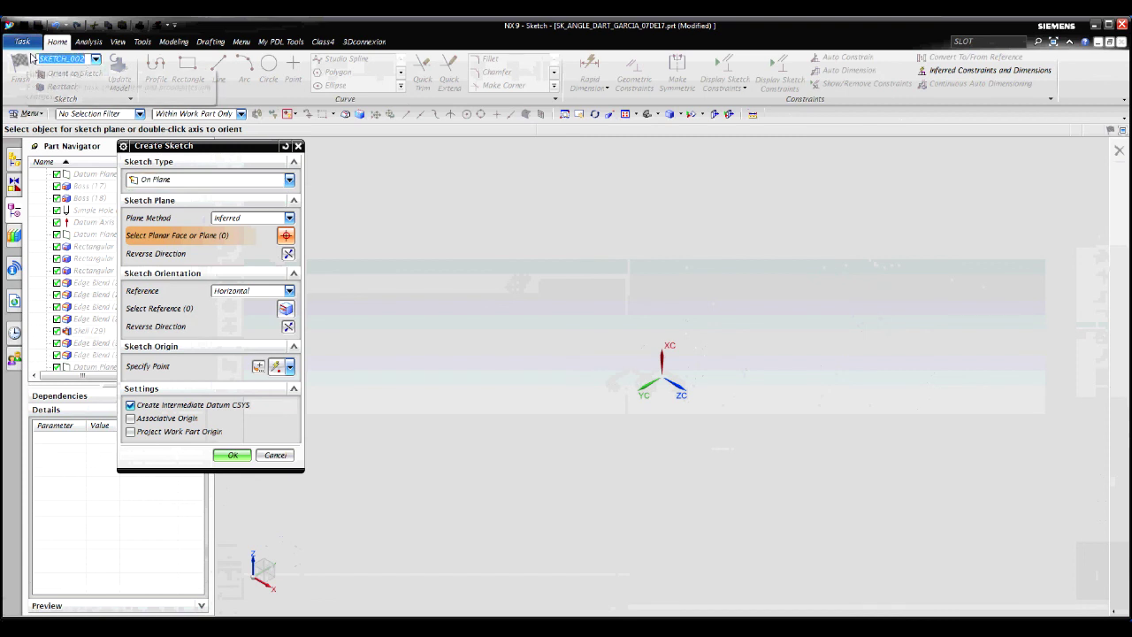
pyautogui.write('SK_PROF_XX')
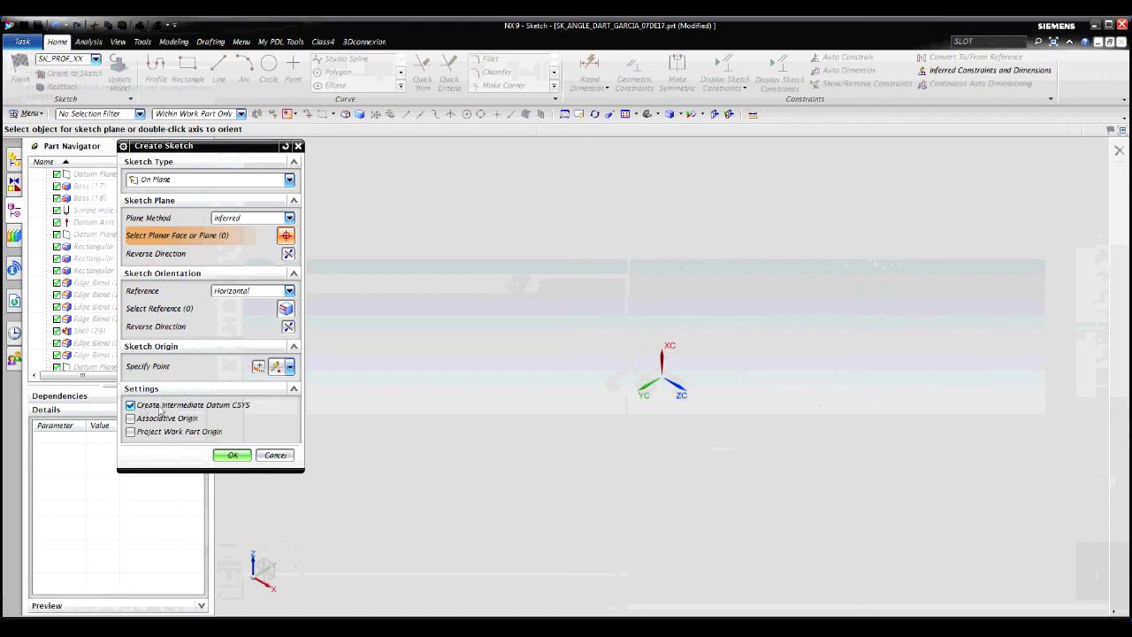
pyautogui.click(232, 455)
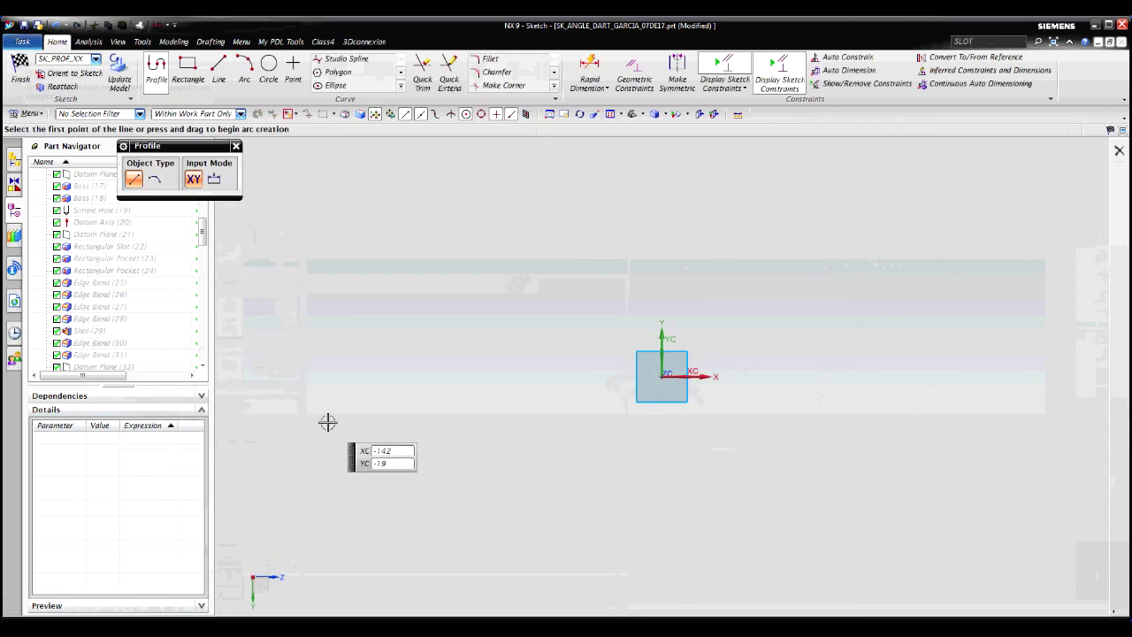
# - Sketch two connected lines beside the origin, a lower one about 67 long and an inclined upper one about 42 long
pyautogui.rightClick(807, 324)
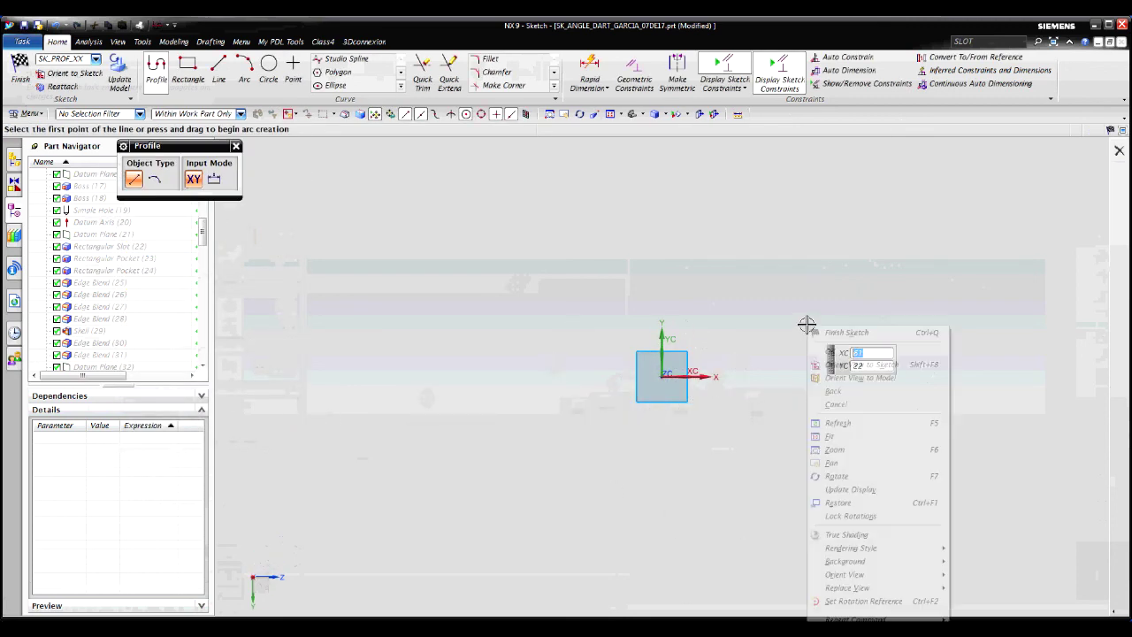
pyautogui.moveTo(871, 577)
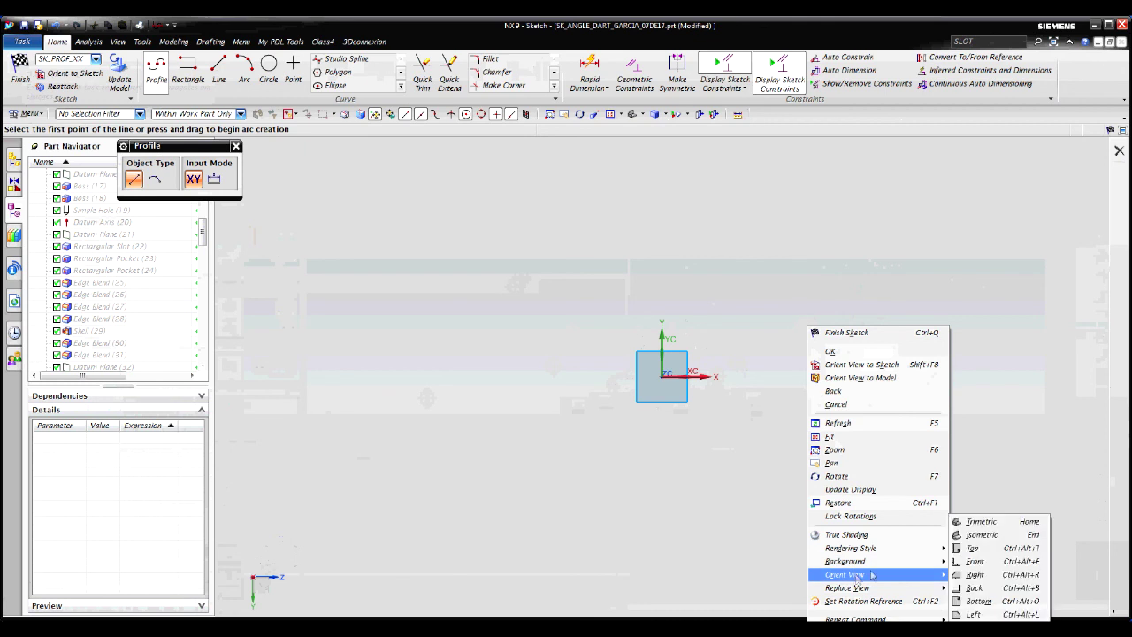
pyautogui.click(979, 535)
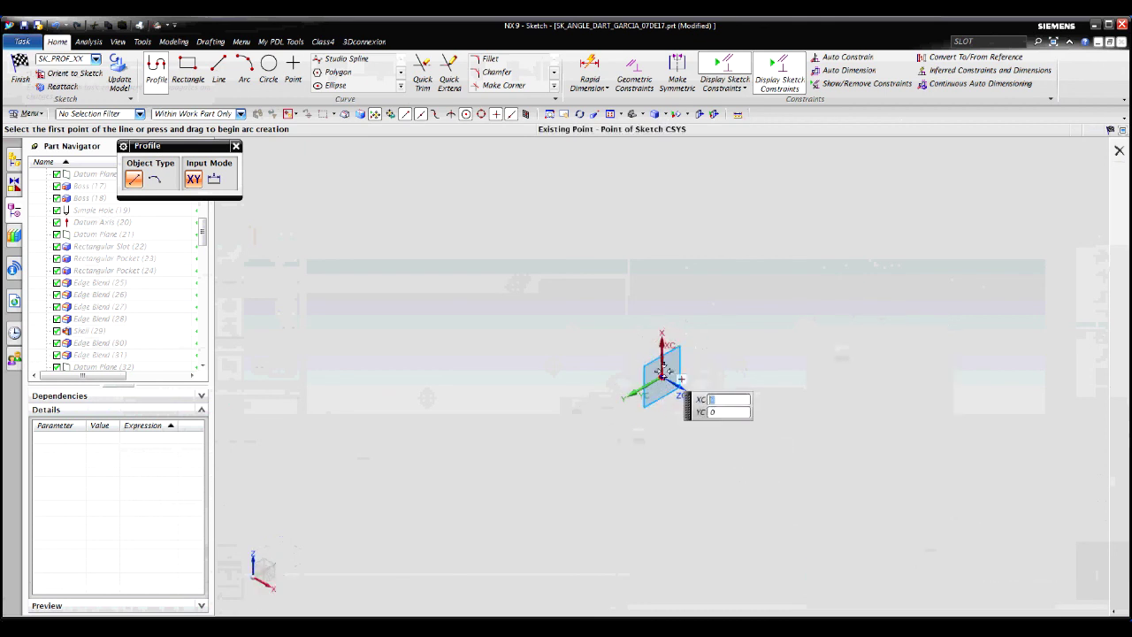
pyautogui.click(514, 404)
pyautogui.click(619, 354)
pyautogui.click(654, 268)
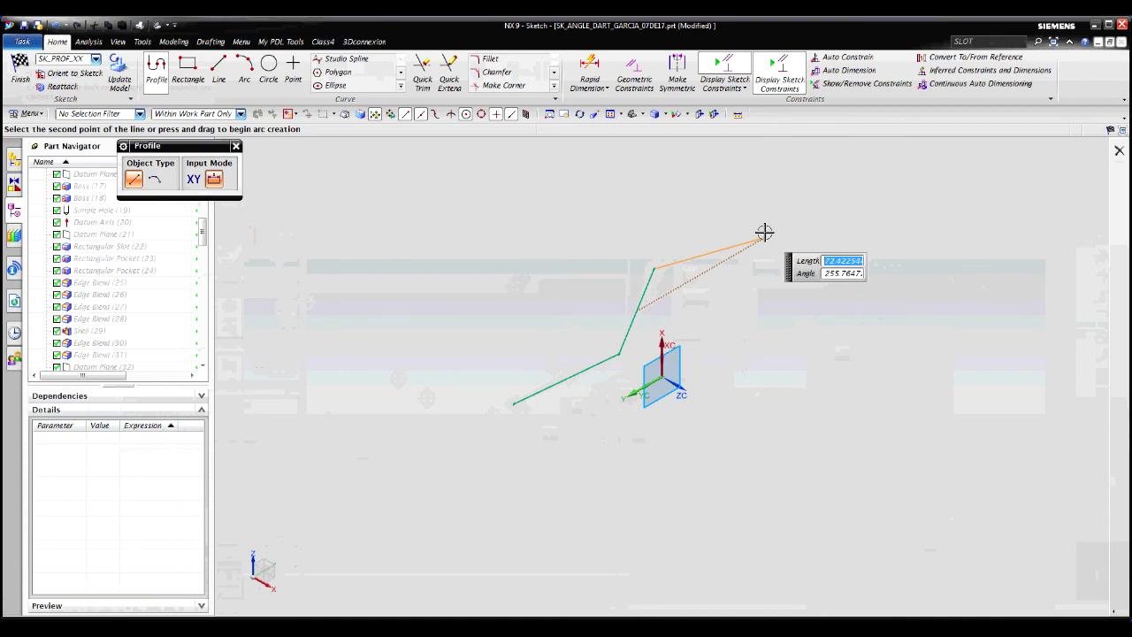
pyautogui.middleClick(764, 231)
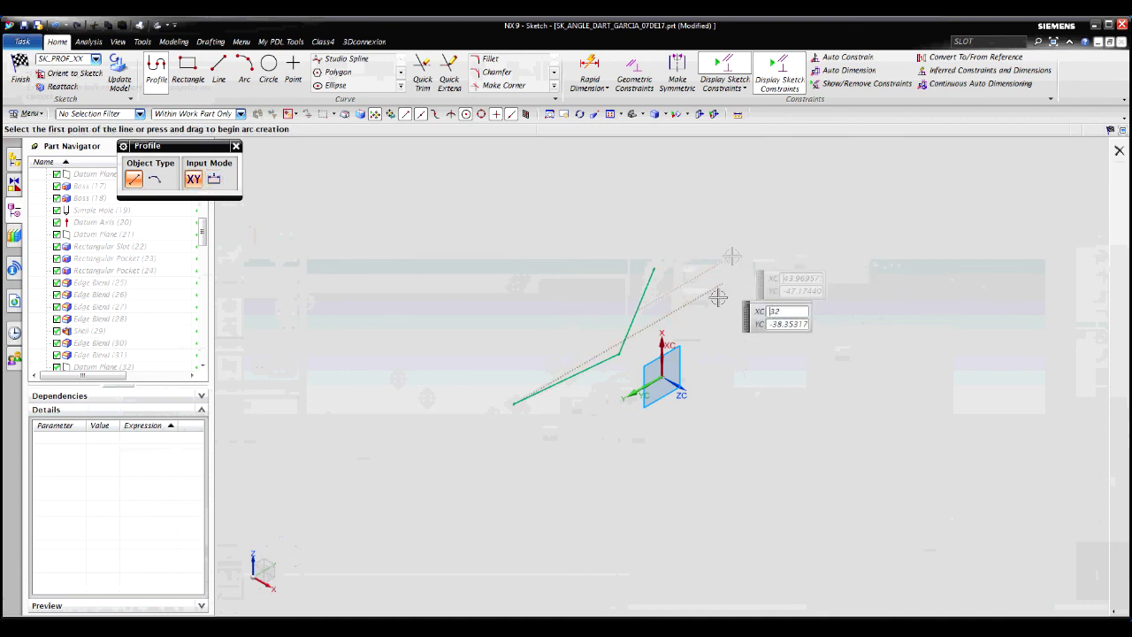
pyautogui.click(236, 146)
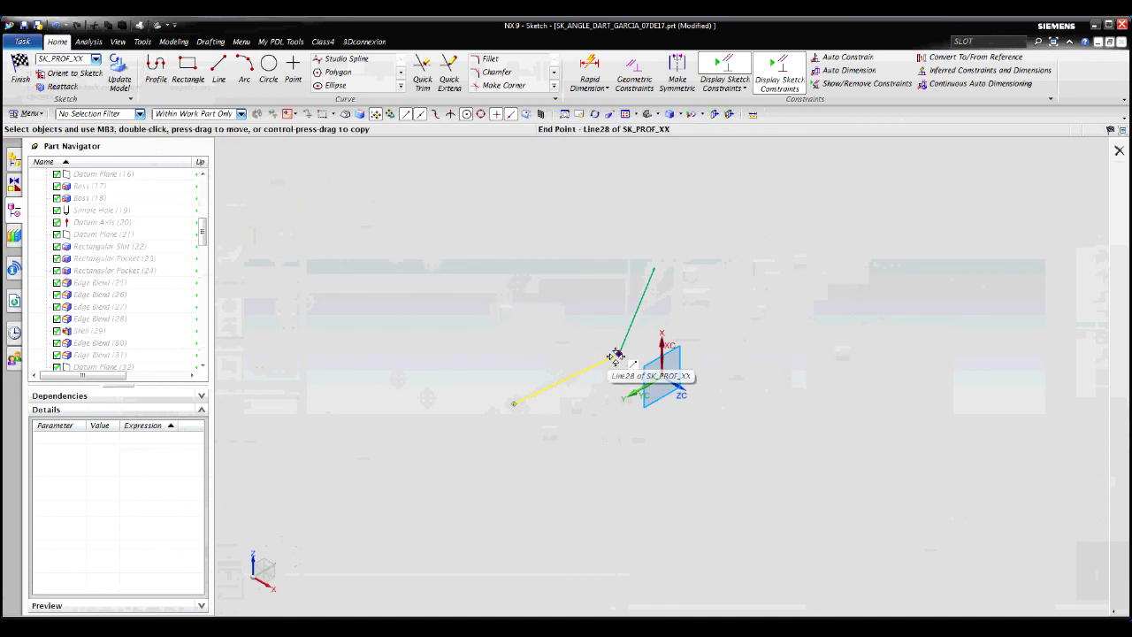
pyautogui.click(617, 355)
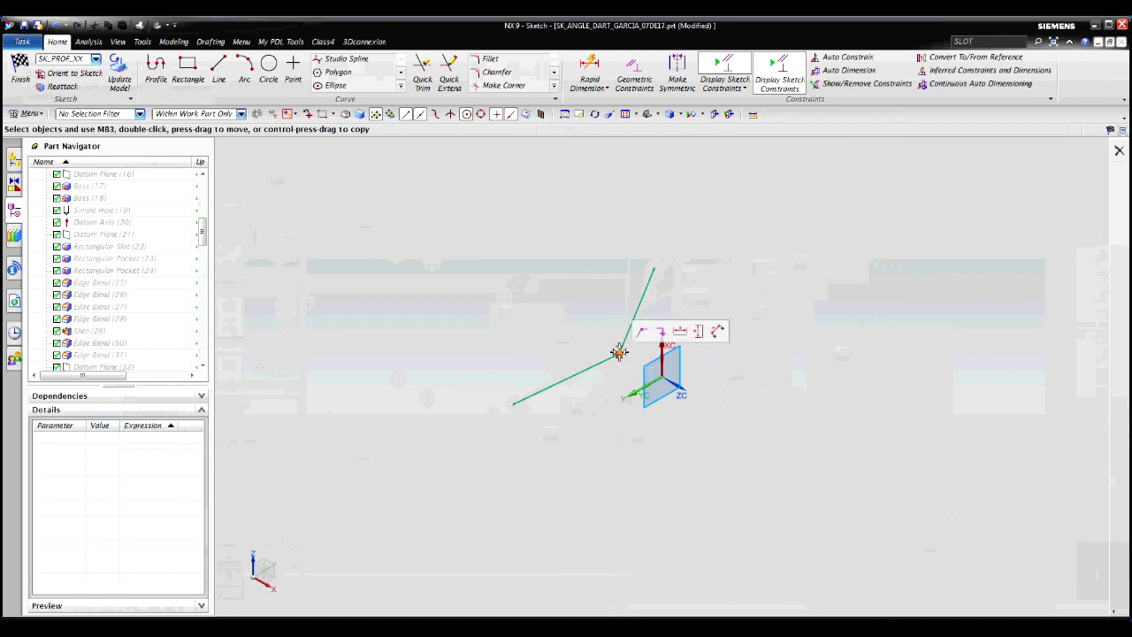
pyautogui.click(627, 334)
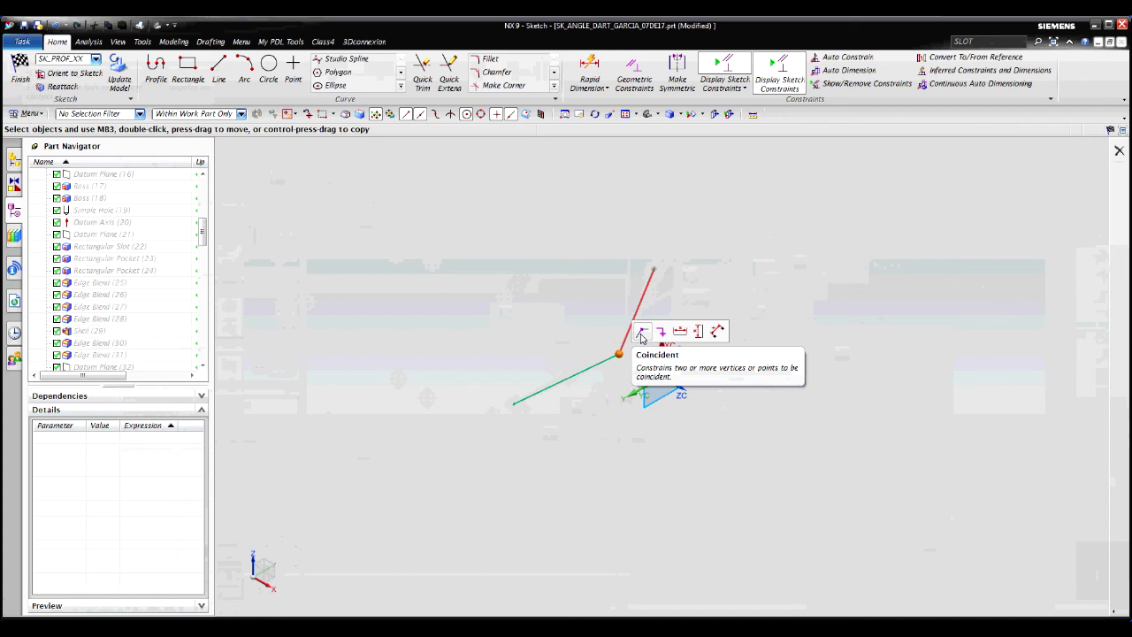
pyautogui.click(642, 334)
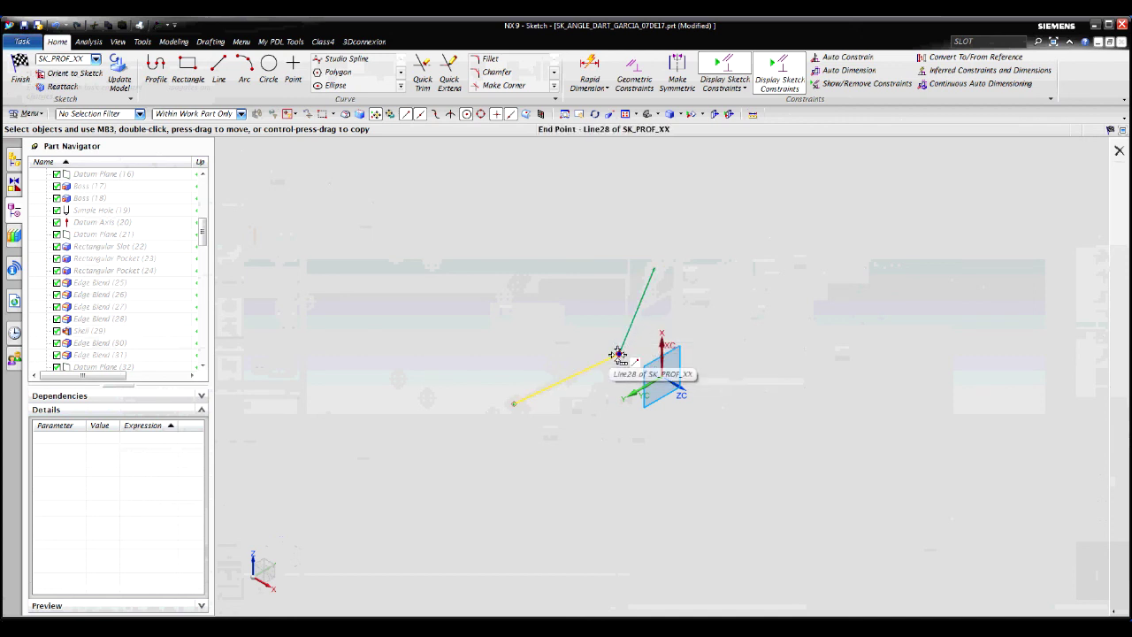
# - Constrain the shared corner of the two lines to be coincident with the origin point of the sketch CSYS
pyautogui.click(618, 354)
pyautogui.click(694, 360)
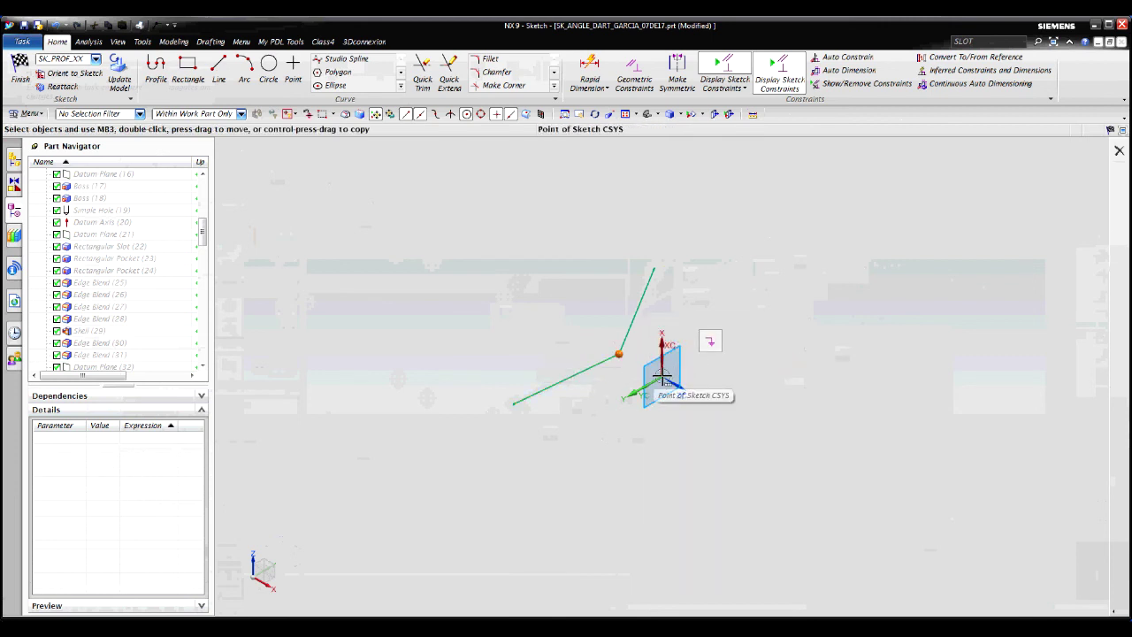
pyautogui.click(662, 379)
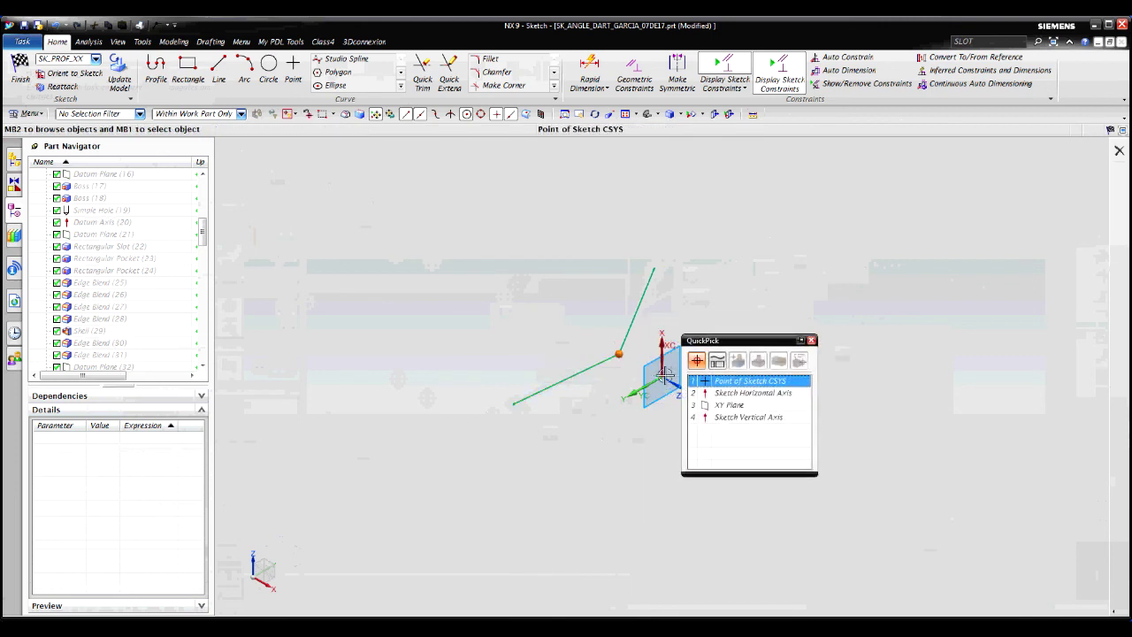
pyautogui.click(718, 380)
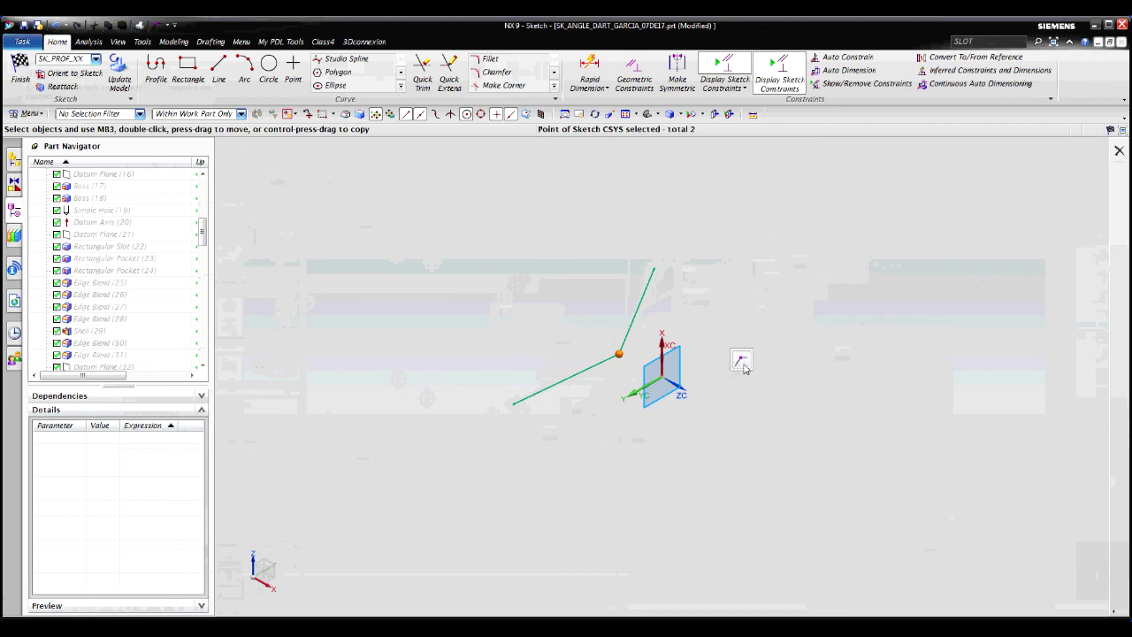
pyautogui.click(742, 362)
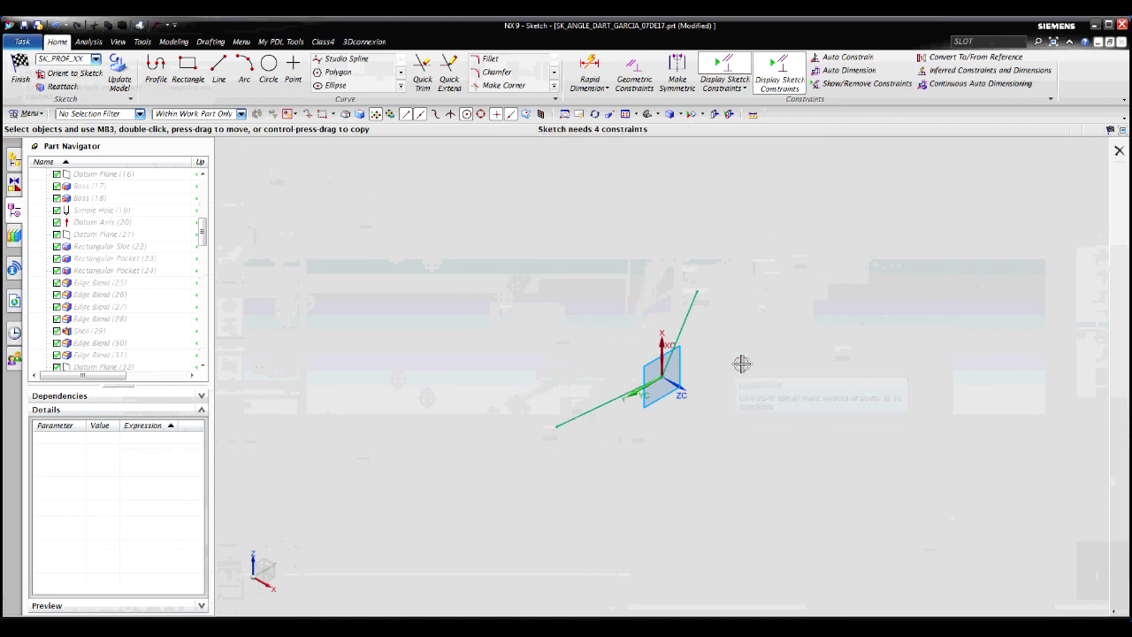
# - Constrain the lower line to be collinear with the sketch's vertical axis
pyautogui.click(617, 402)
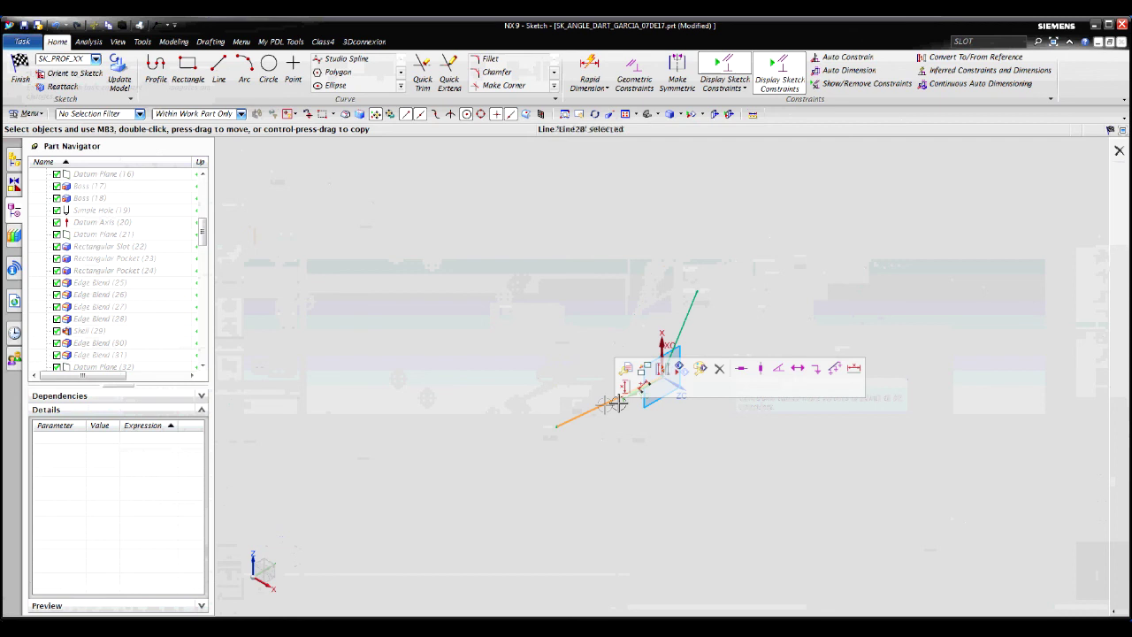
pyautogui.moveTo(652, 417)
pyautogui.mouseDown()
pyautogui.moveTo(661, 424)
pyautogui.moveTo(653, 432)
pyautogui.mouseUp()
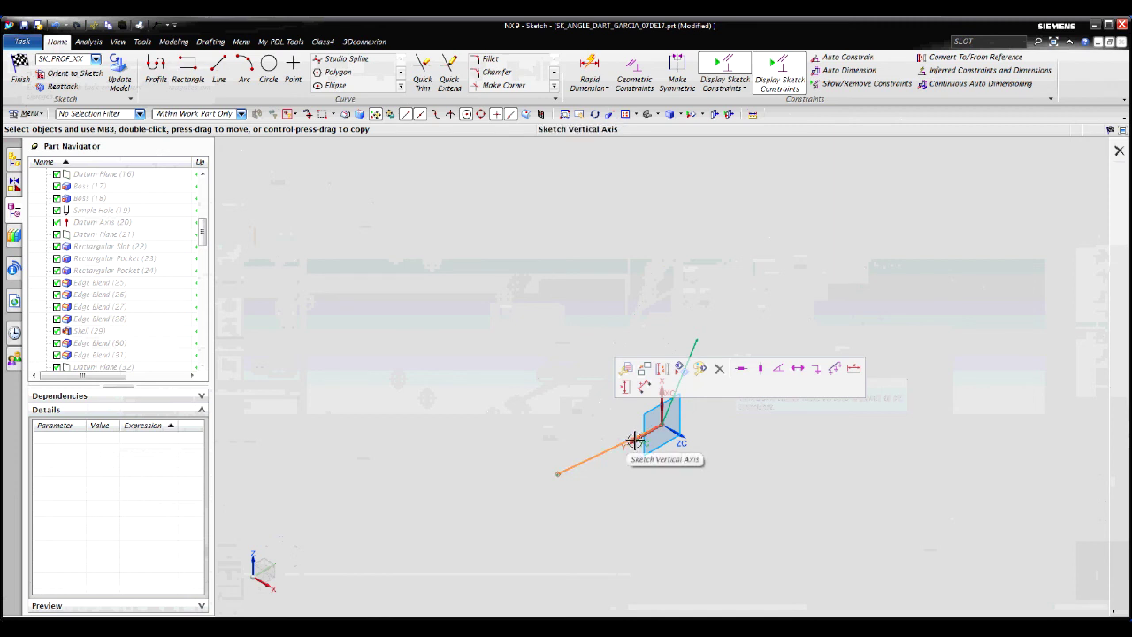
pyautogui.click(635, 440)
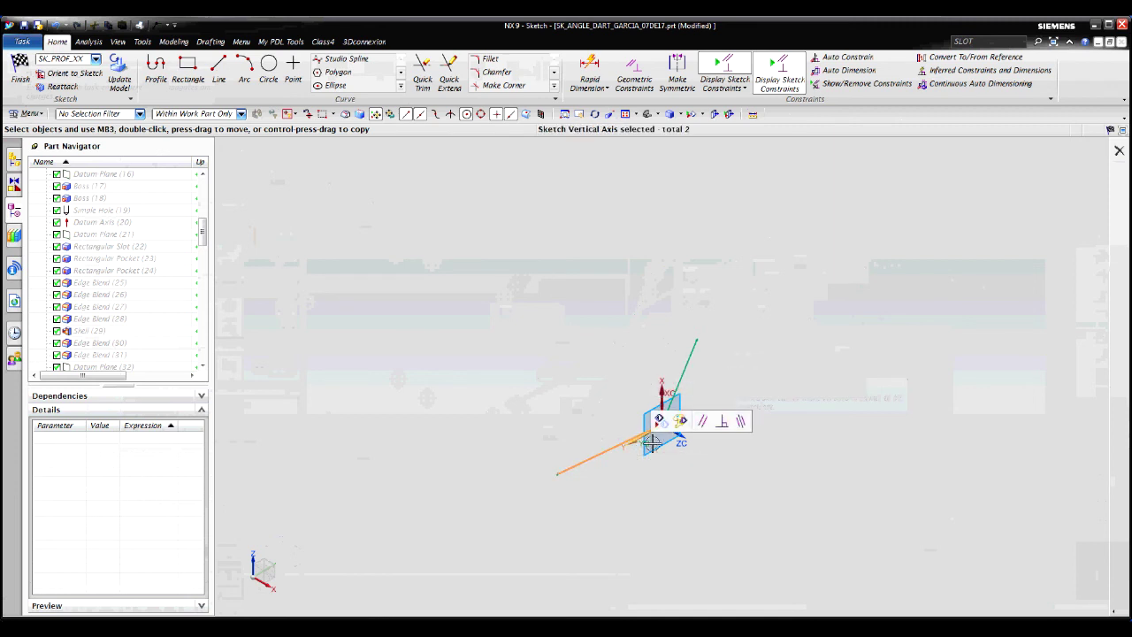
pyautogui.click(741, 422)
# - Add a linear dimension below the lower line and set its length to 50
pyautogui.moveTo(833, 339); pyautogui.dragTo(833, 339, button='middle')
pyautogui.hotkey('shift', 'F8')
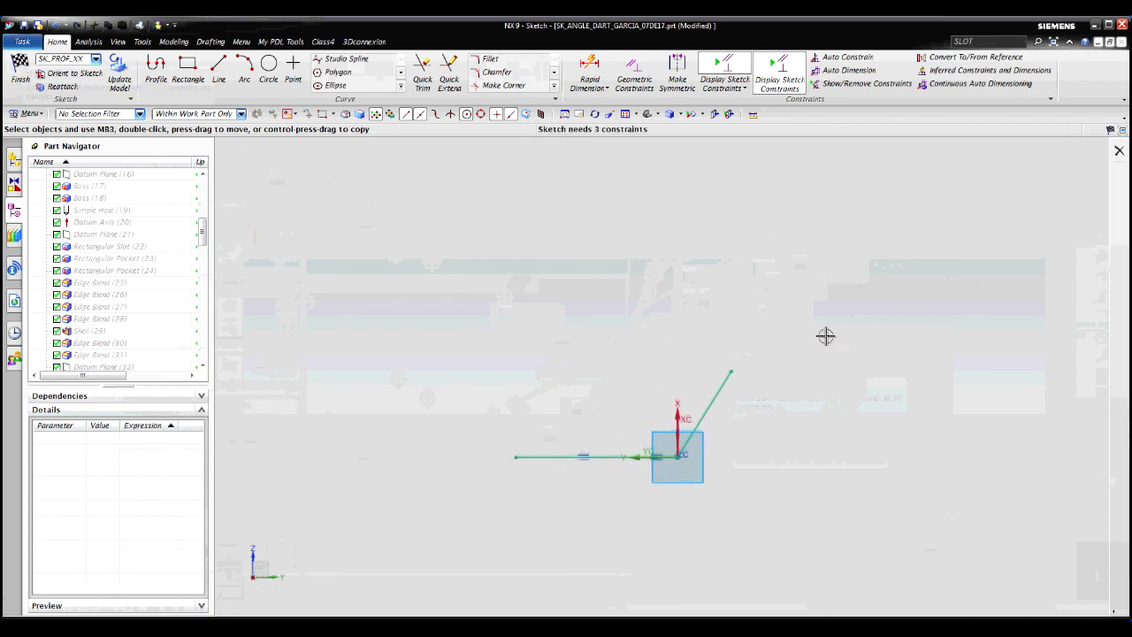
pyautogui.click(597, 87)
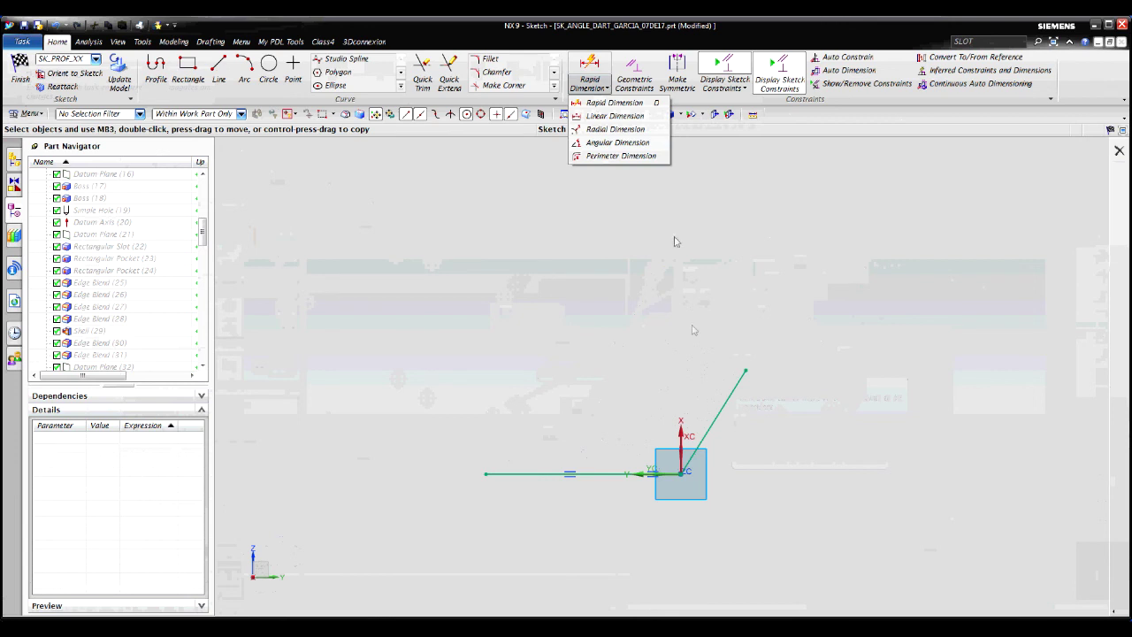
pyautogui.click(615, 116)
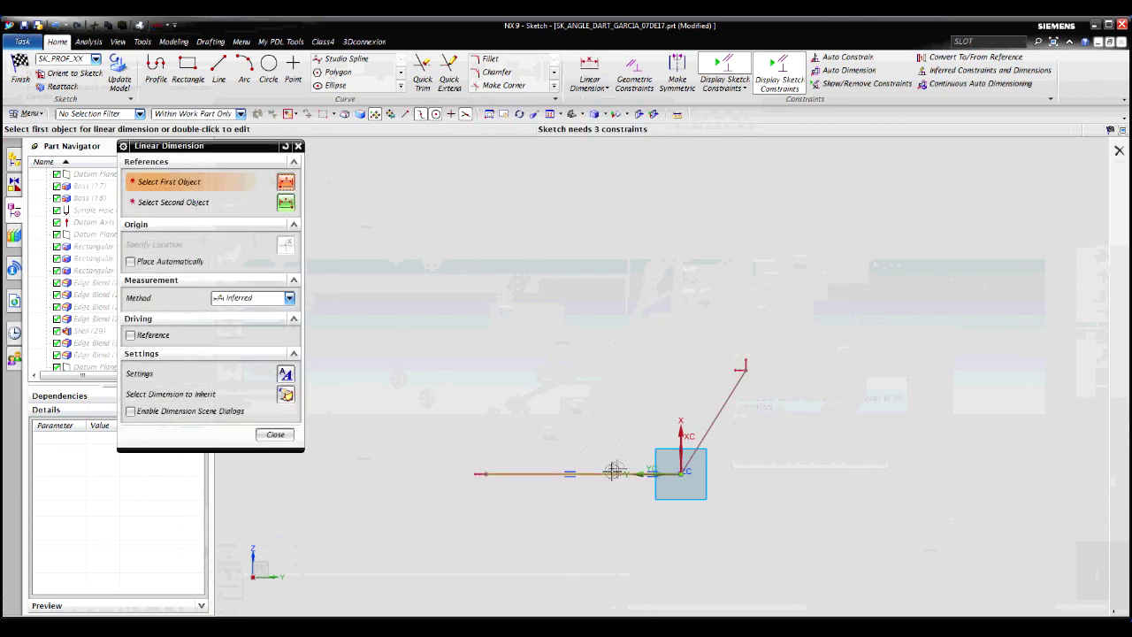
pyautogui.click(614, 473)
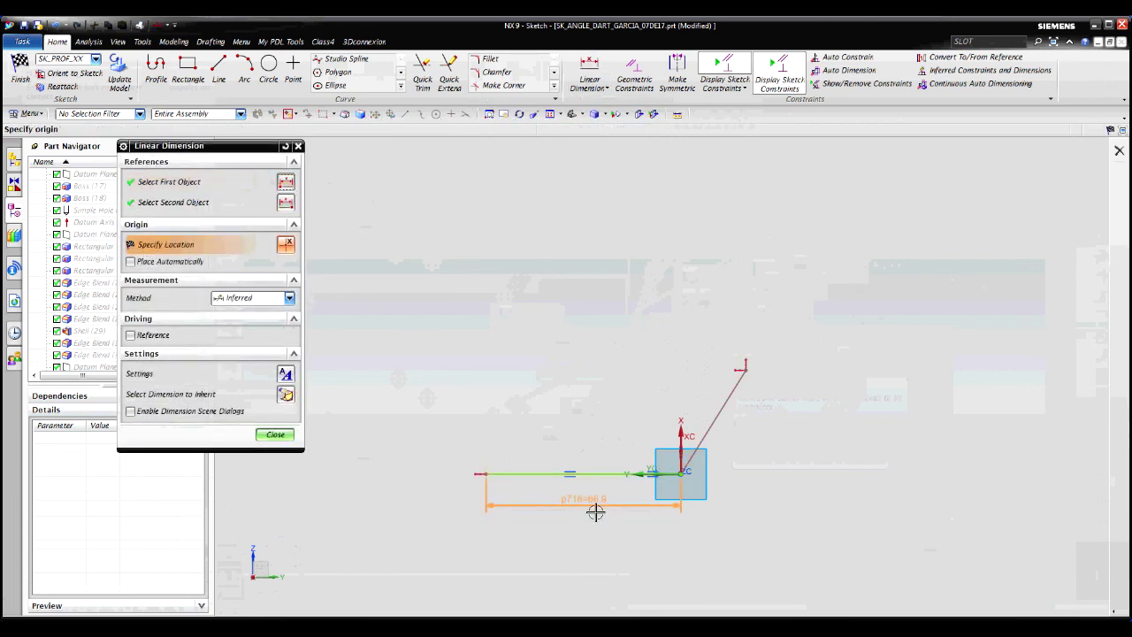
pyautogui.click(595, 511)
pyautogui.write('50')
pyautogui.press('Return')
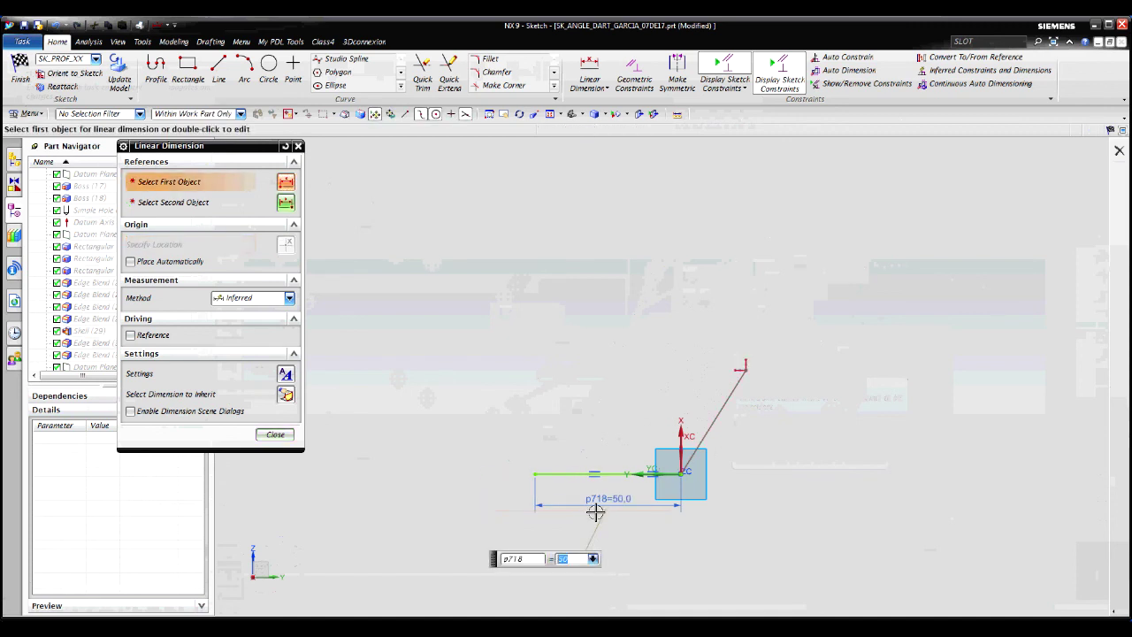
# - Add an aligned linear dimension to the inclined line, set its length to 100, and move the dimension closer to the line
pyautogui.click(739, 378)
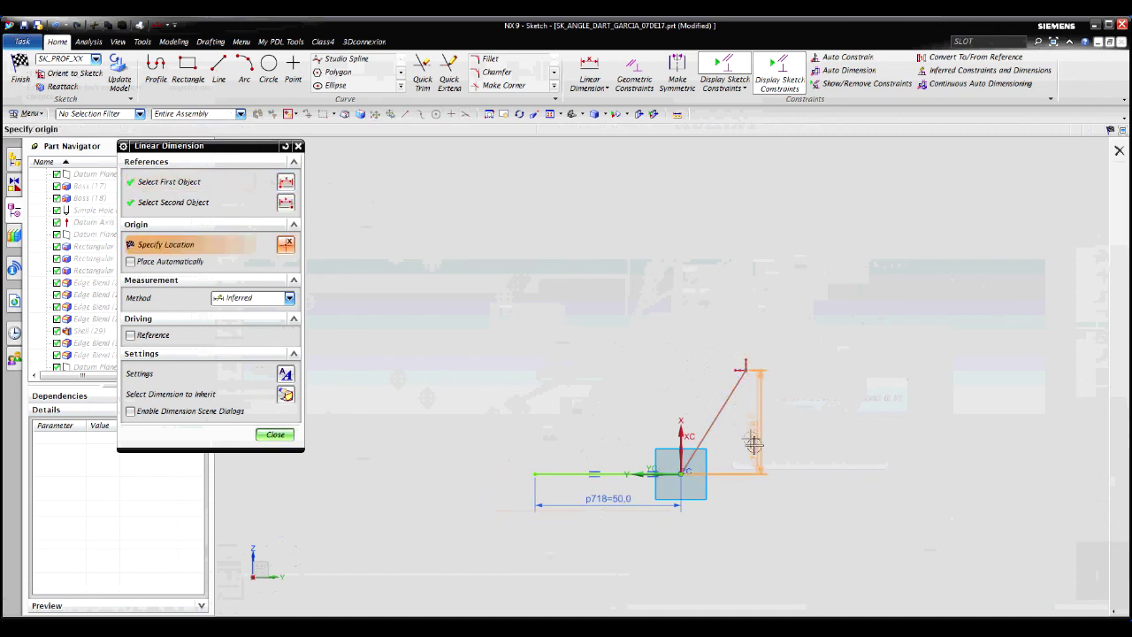
pyautogui.click(762, 492)
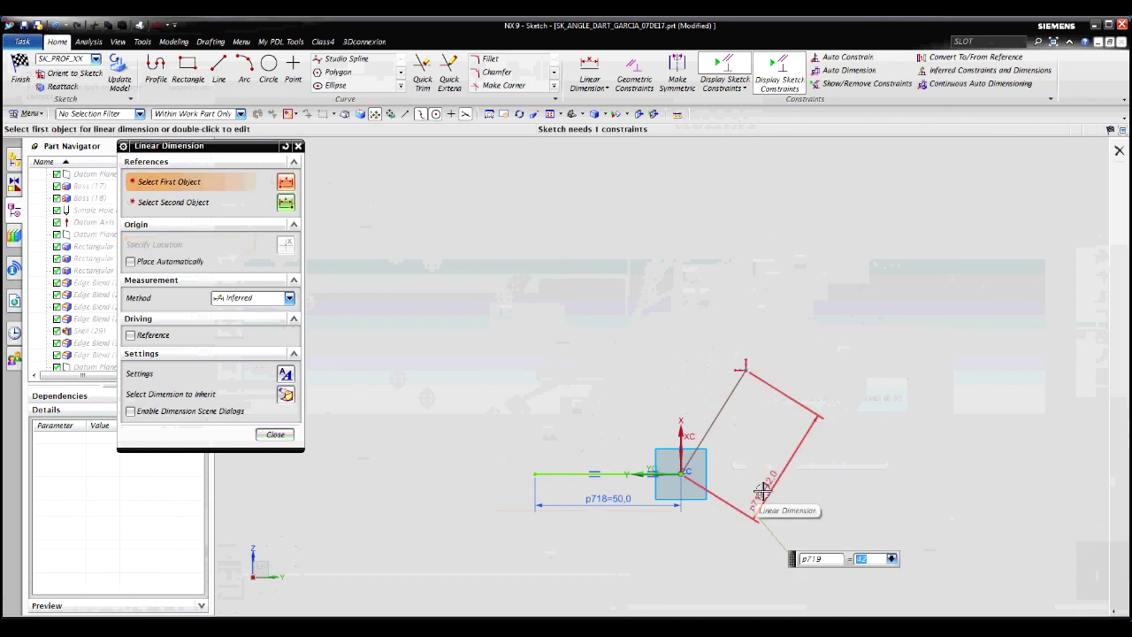
pyautogui.write('100')
pyautogui.press('Return')
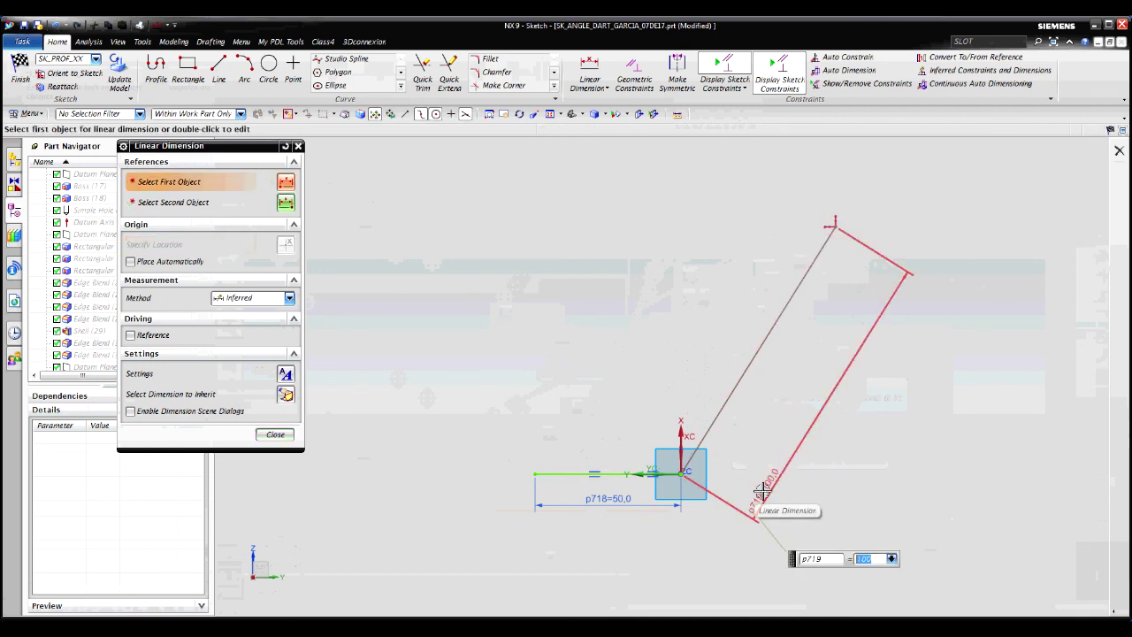
pyautogui.click(275, 434)
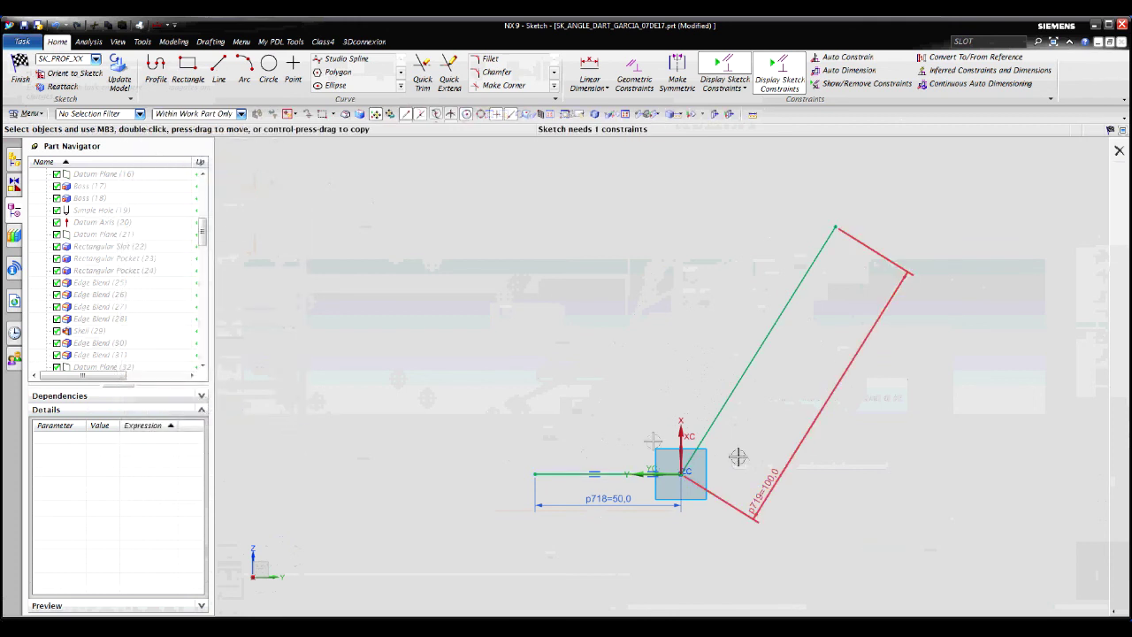
pyautogui.moveTo(794, 428); pyautogui.dragTo(786, 354)
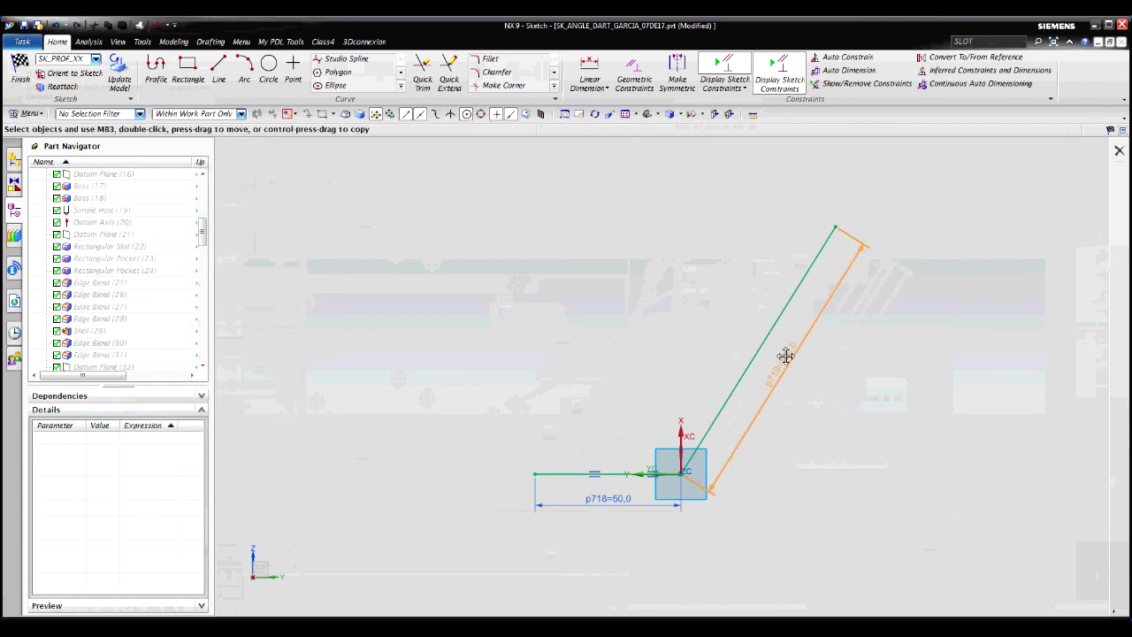
# - Add an angular dimension between the inclined line and the lower line and set the angle to 105°
pyautogui.click(606, 89)
pyautogui.click(608, 142)
pyautogui.click(814, 259)
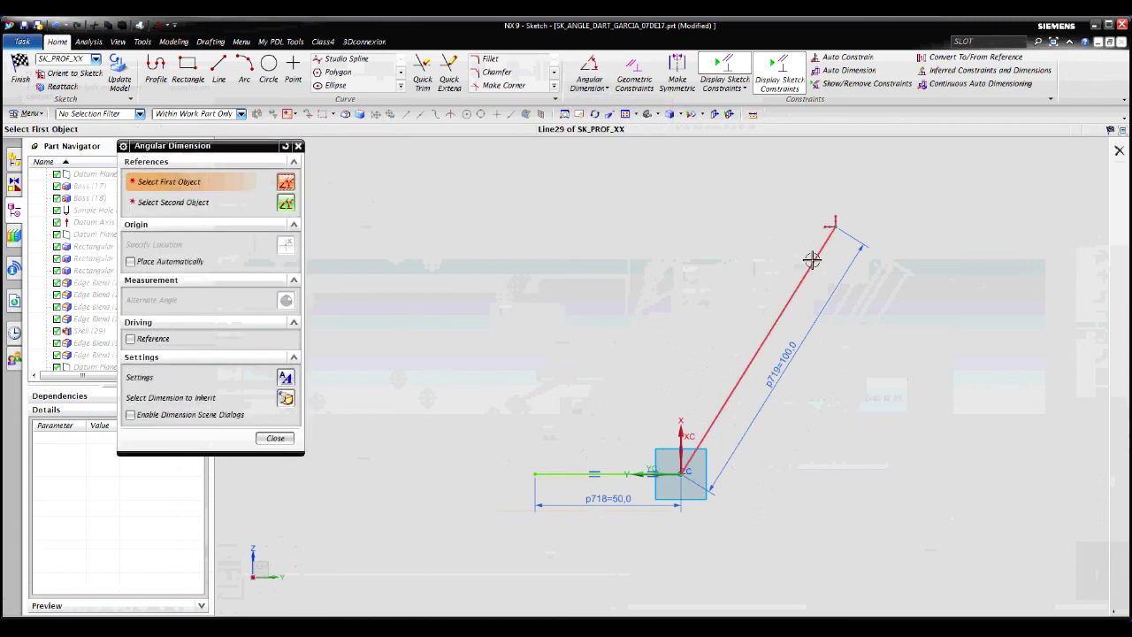
pyautogui.click(579, 474)
pyautogui.click(690, 376)
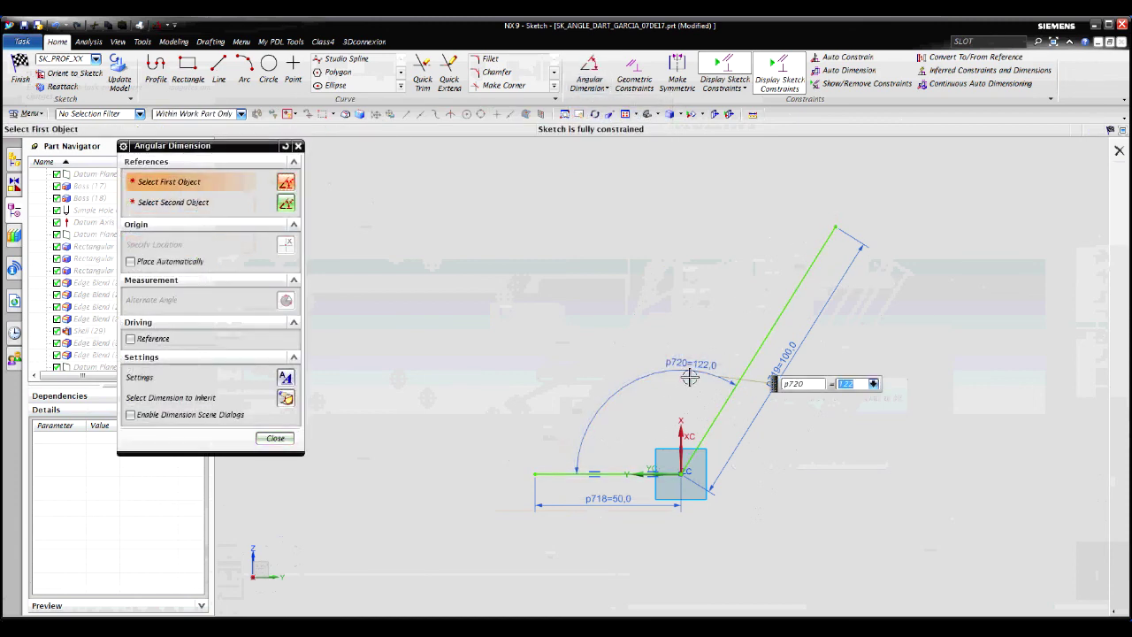
pyautogui.press('Return')
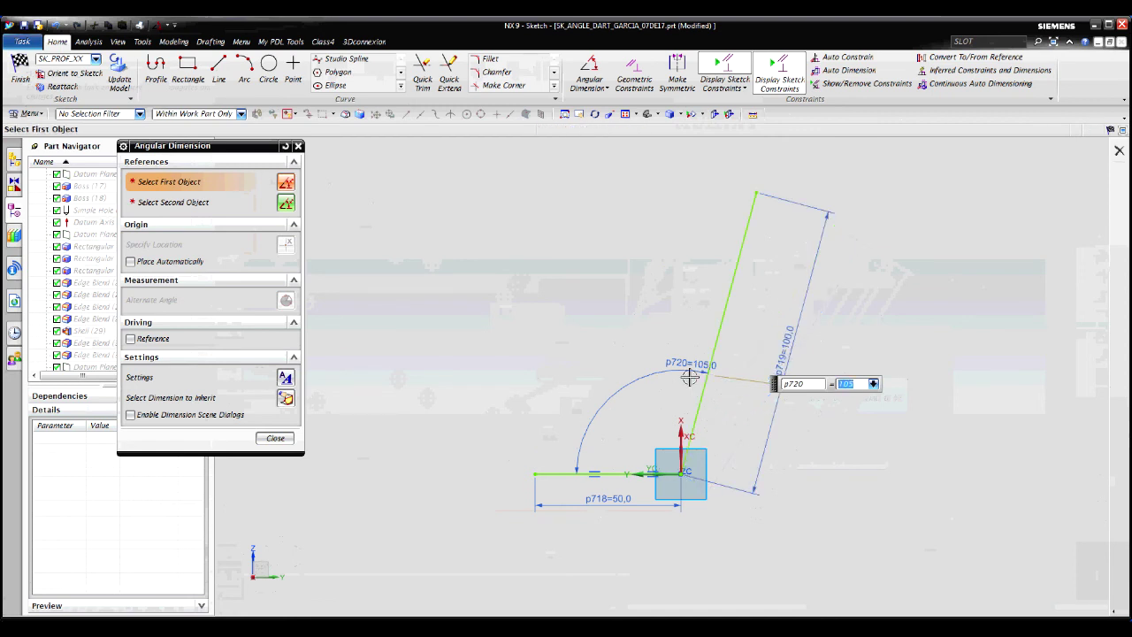
pyautogui.click(275, 437)
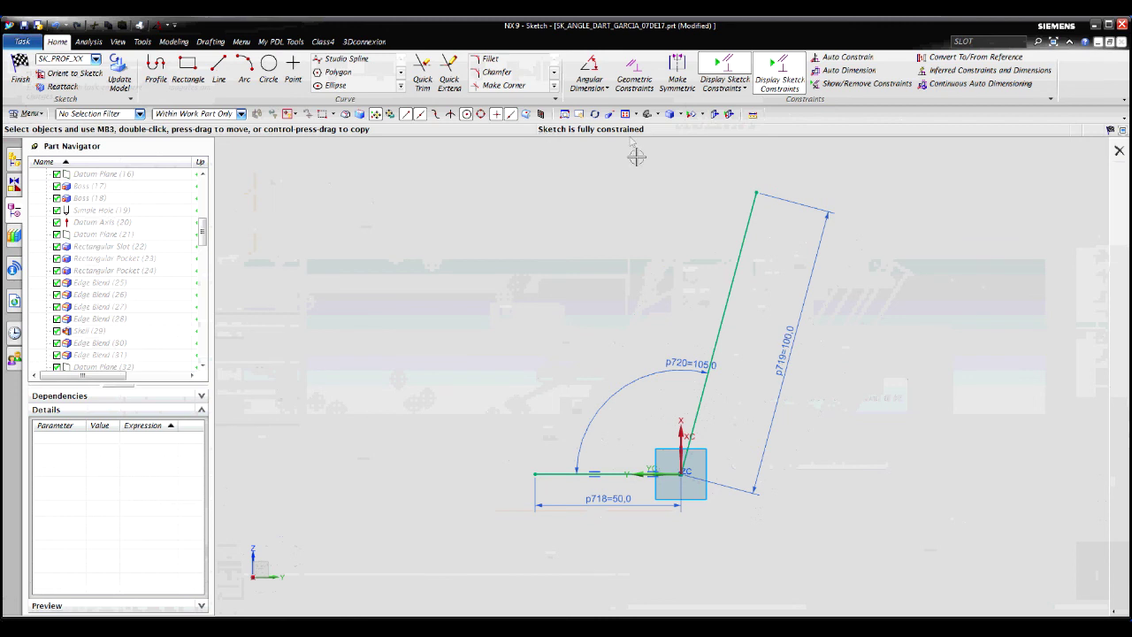
# - Move the inclined line's length dimension and the angular dimension closer to the profile, and finish the sketch
pyautogui.moveTo(789, 361)
pyautogui.mouseDown()
pyautogui.moveTo(669, 372)
pyautogui.moveTo(635, 412)
pyautogui.mouseUp()
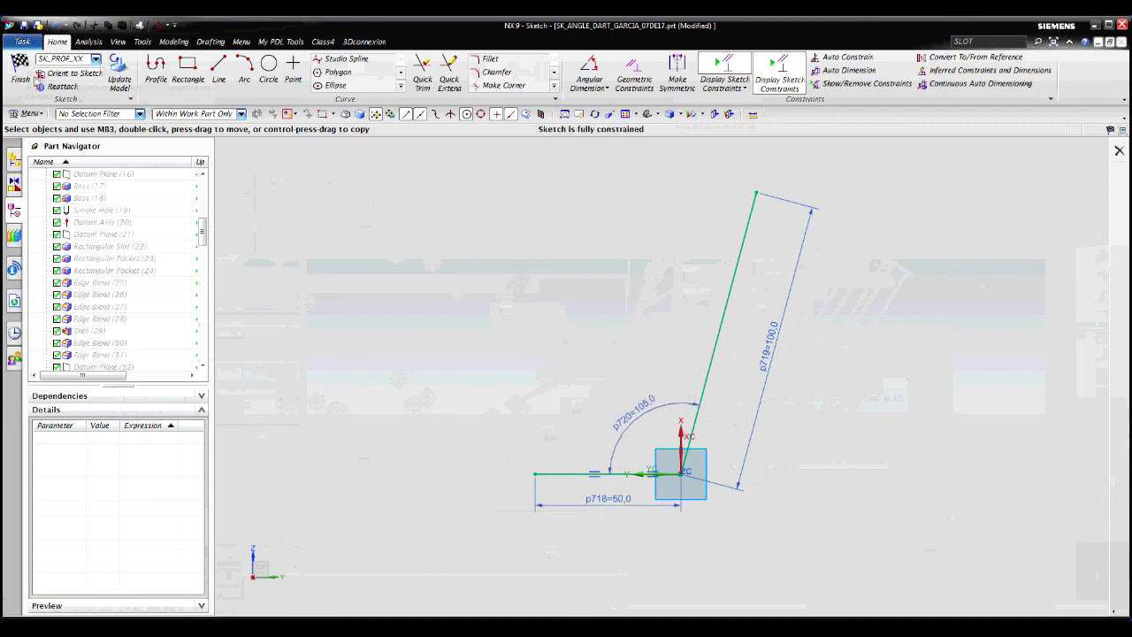
pyautogui.click(26, 78)
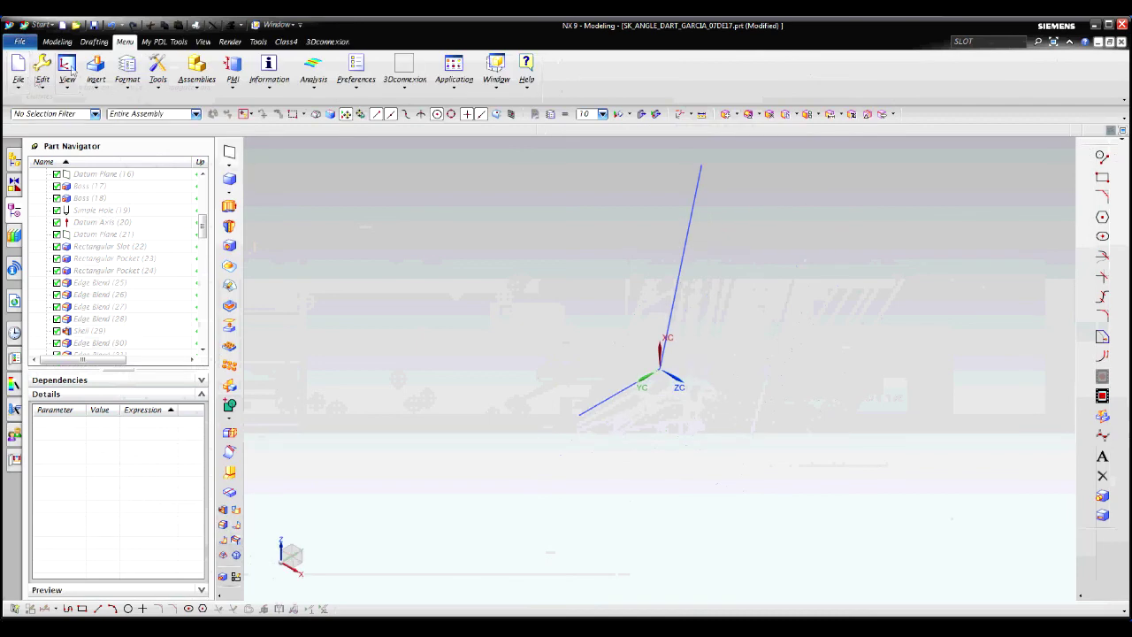
# - Set up an Extrude of the two profile lines with Boolean None, start distance 25 mm and end distance -25 mm
pyautogui.click(229, 207)
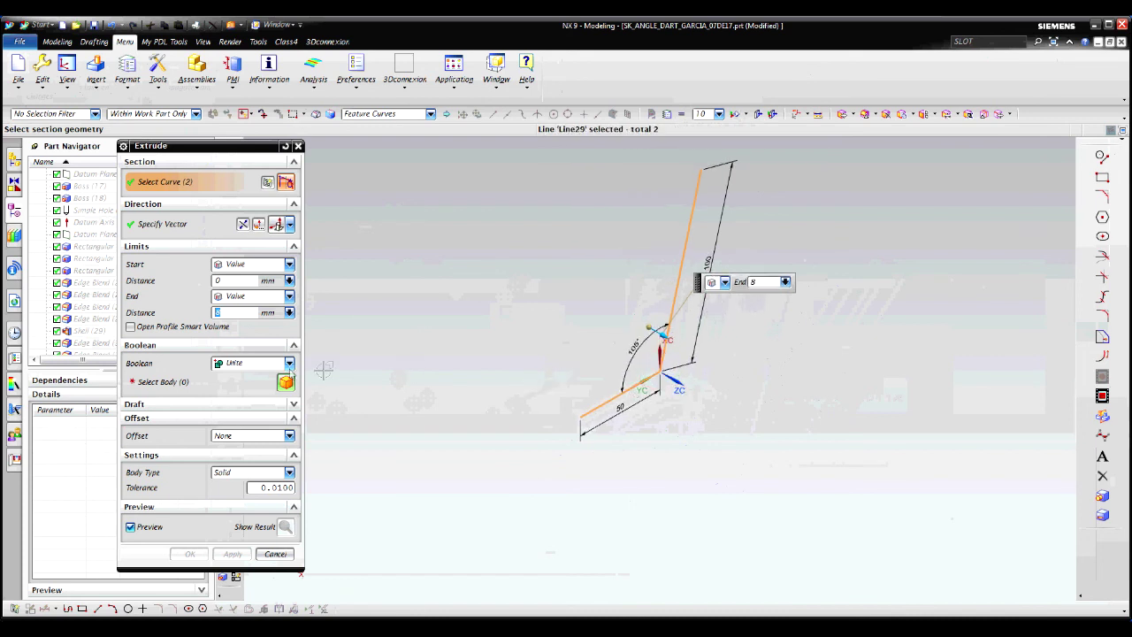
pyautogui.click(290, 363)
pyautogui.click(252, 385)
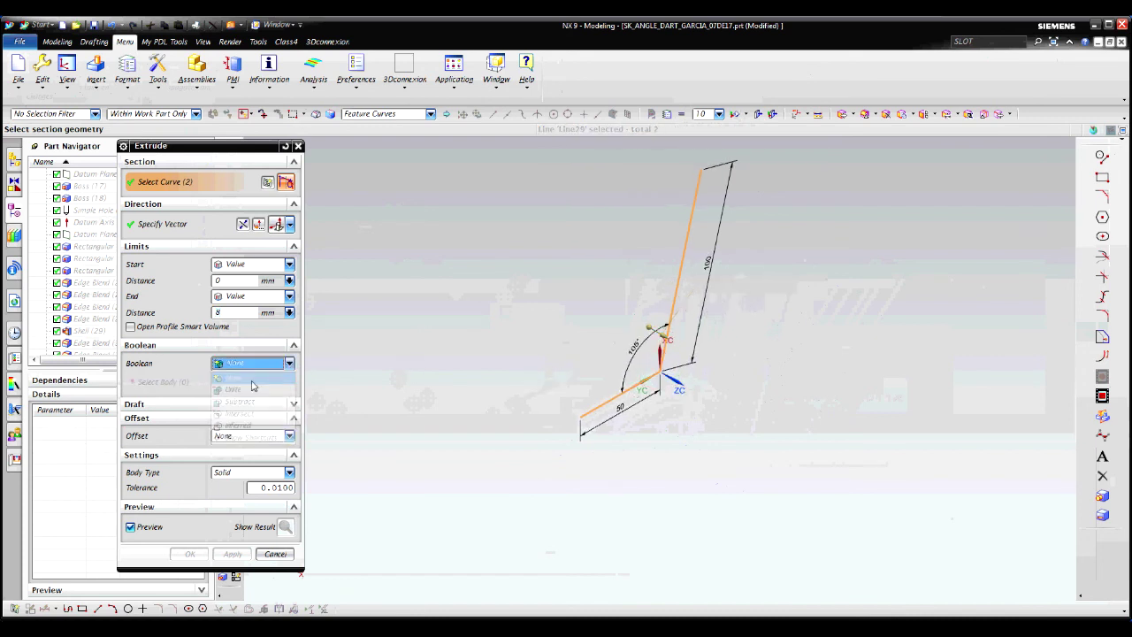
pyautogui.click(226, 280)
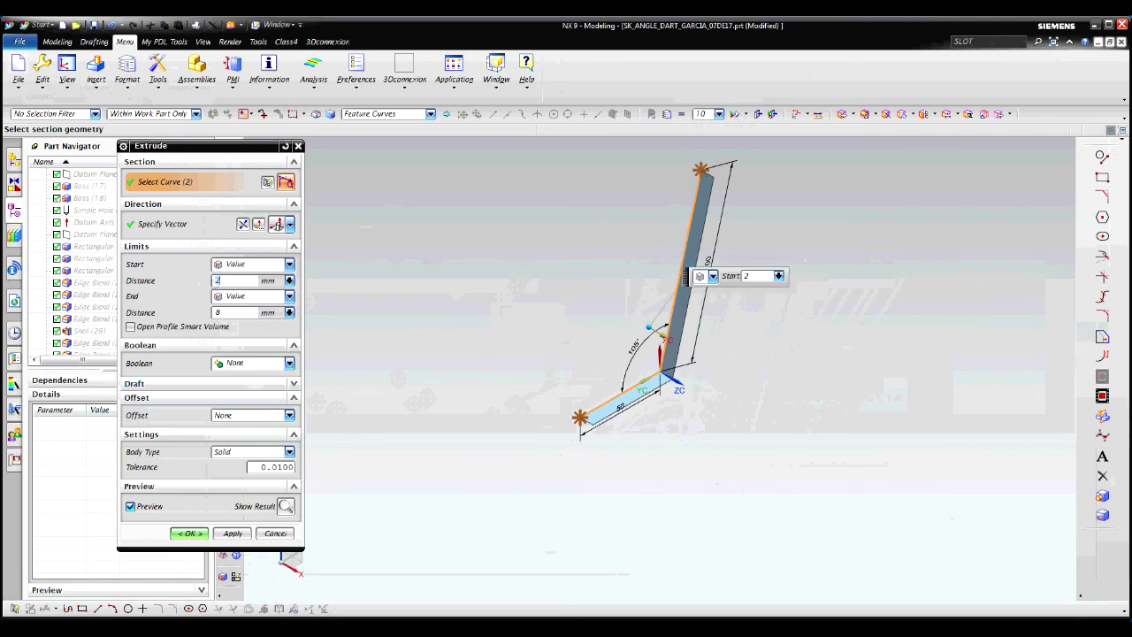
pyautogui.click(235, 312)
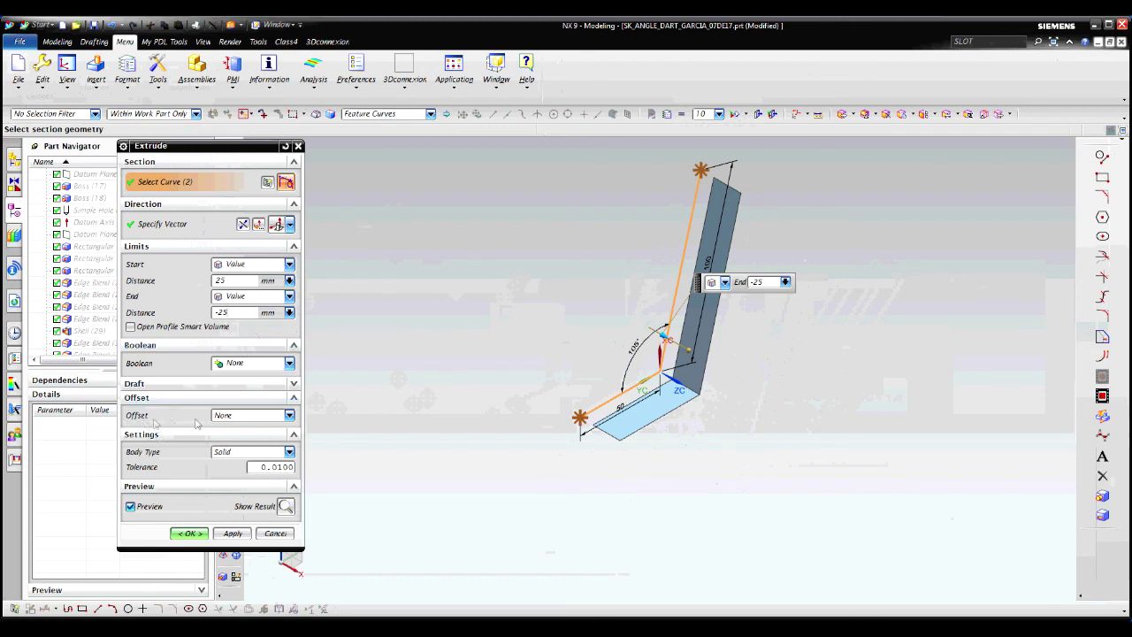
# - Give the extrusion a Two-Sided offset with a start value of -35 mm and create the solid body
pyautogui.click(291, 416)
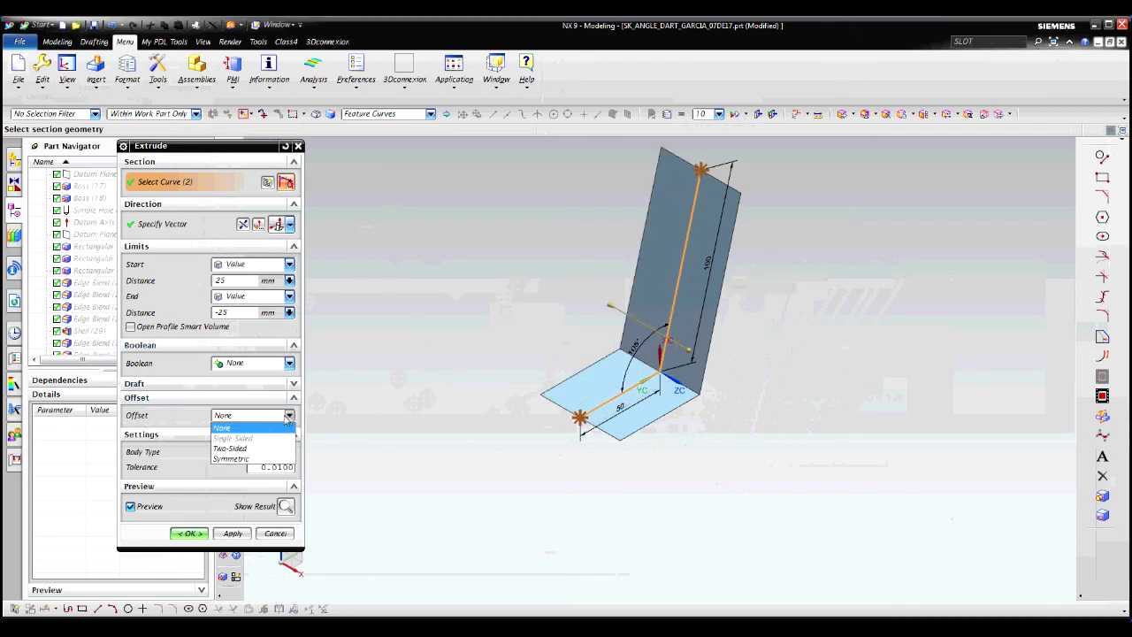
pyautogui.click(255, 452)
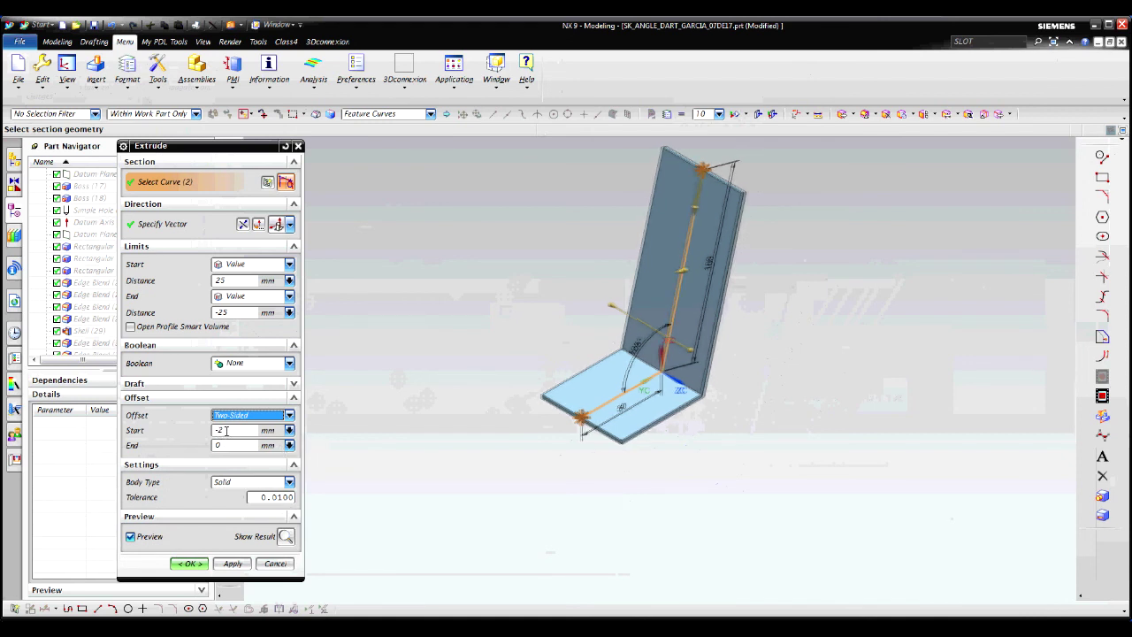
pyautogui.click(225, 430)
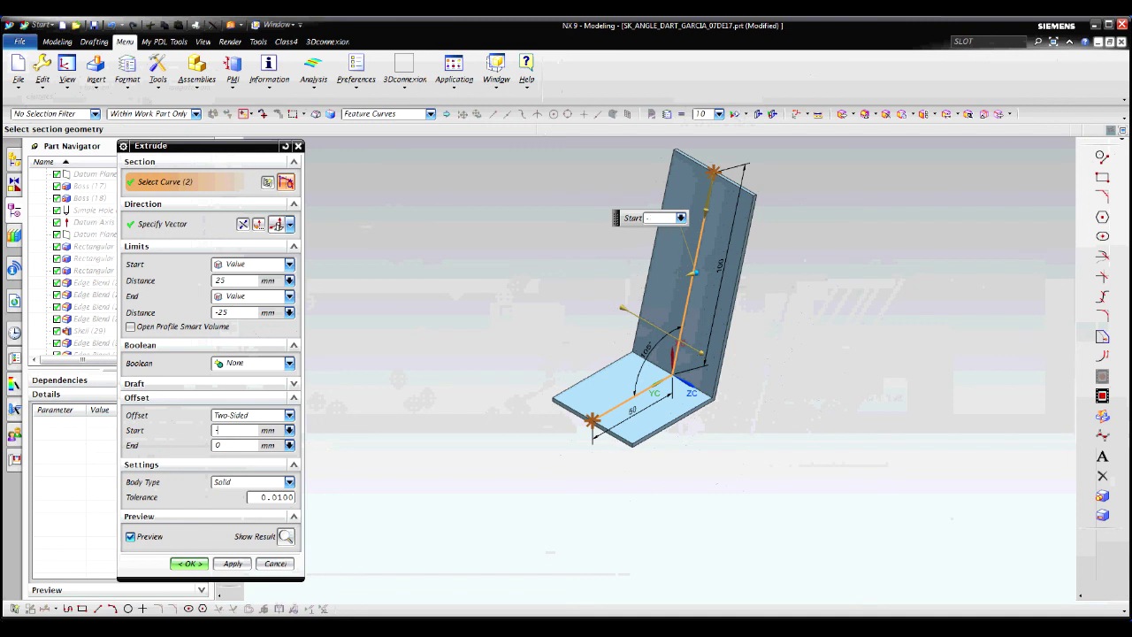
pyautogui.write('-35')
pyautogui.press('Return')
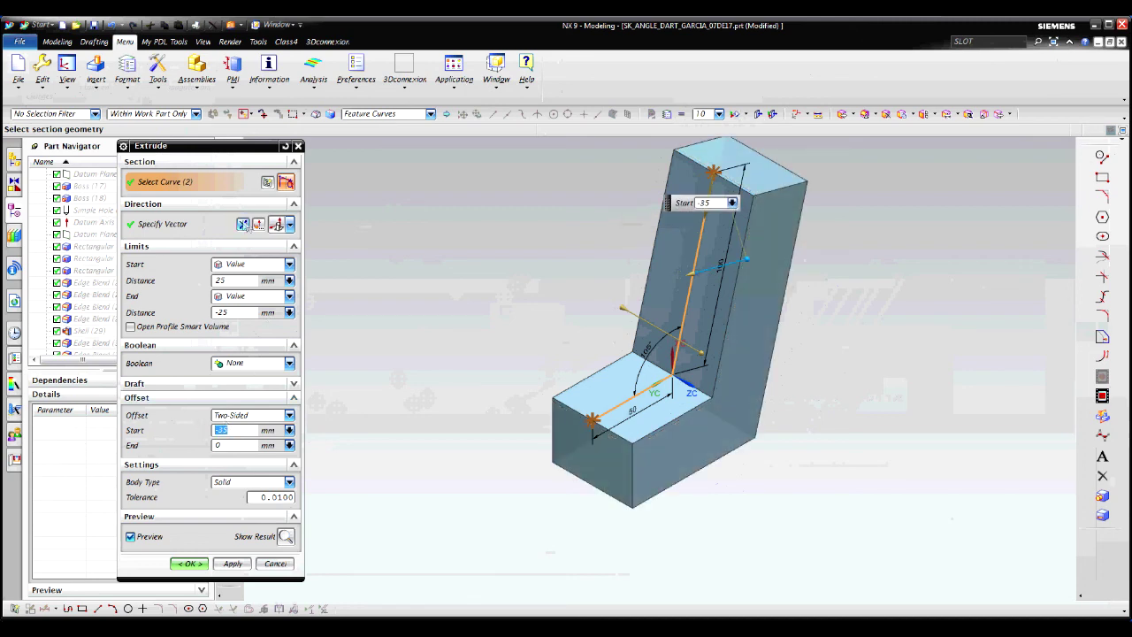
pyautogui.moveTo(751, 292); pyautogui.dragTo(713, 399, button='middle')
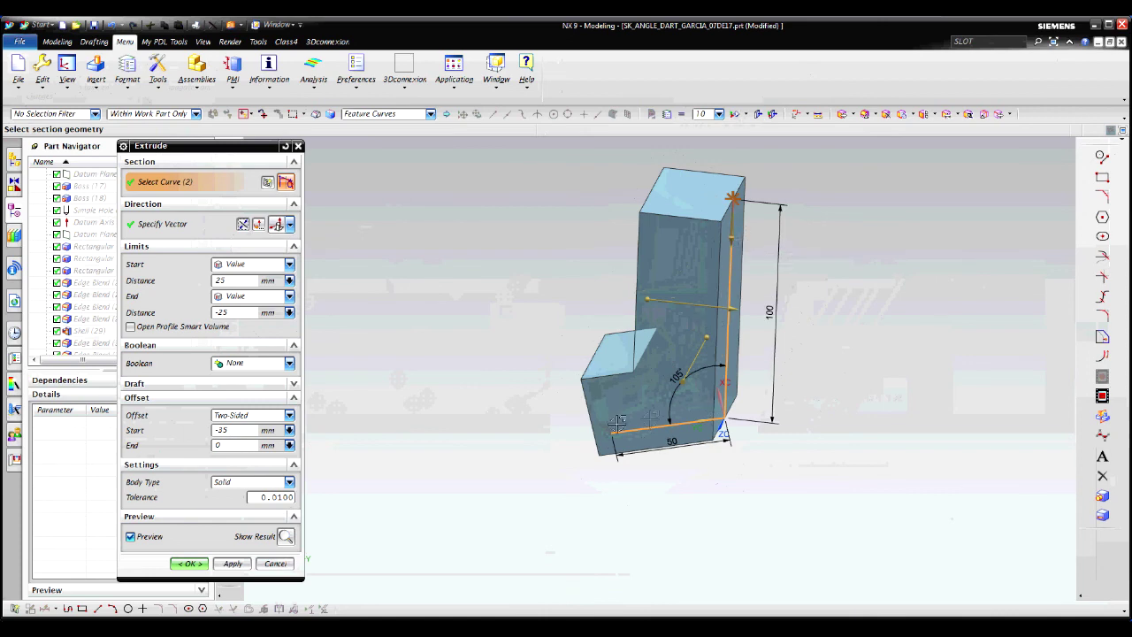
pyautogui.click(190, 563)
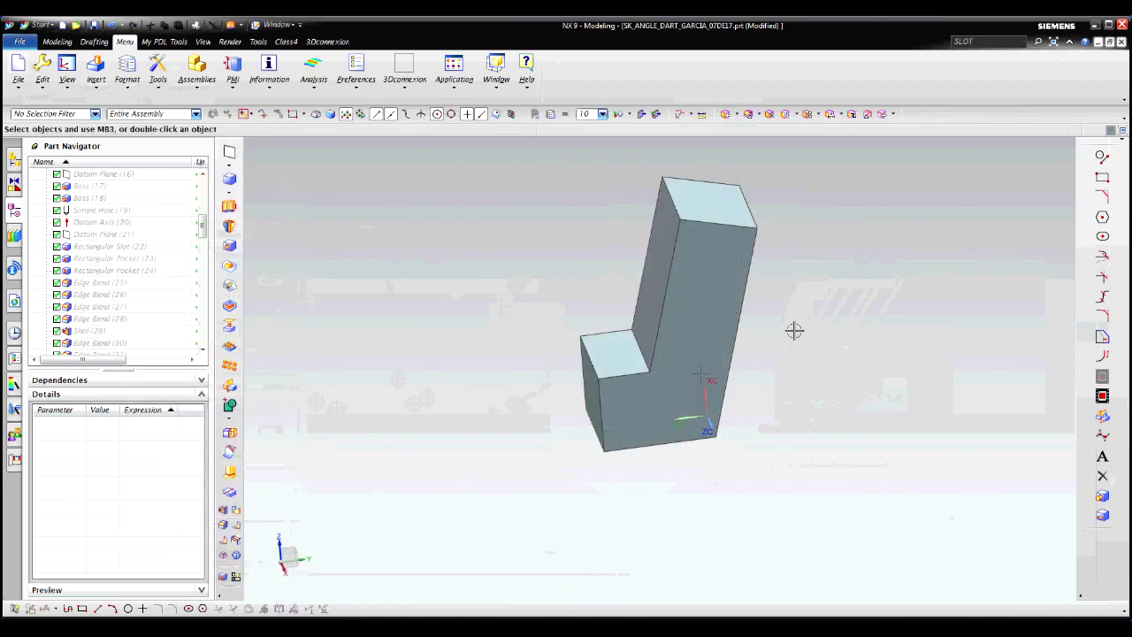
# - Replace the current view with the Isometric view of the angled body
pyautogui.rightClick(824, 321)
pyautogui.moveTo(880, 508)
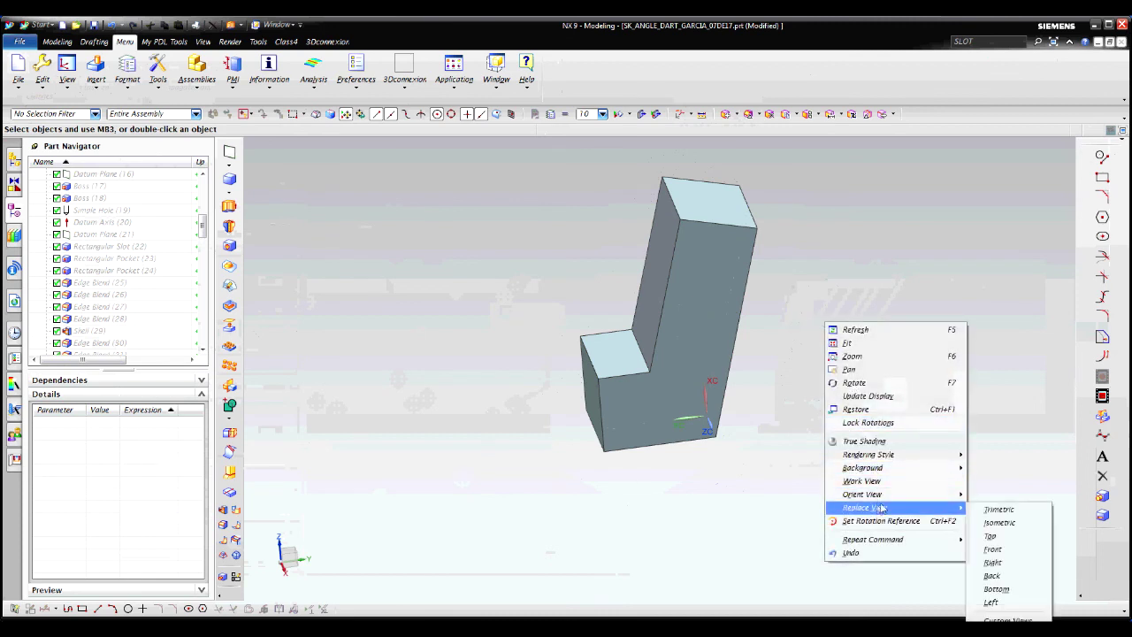
pyautogui.click(997, 523)
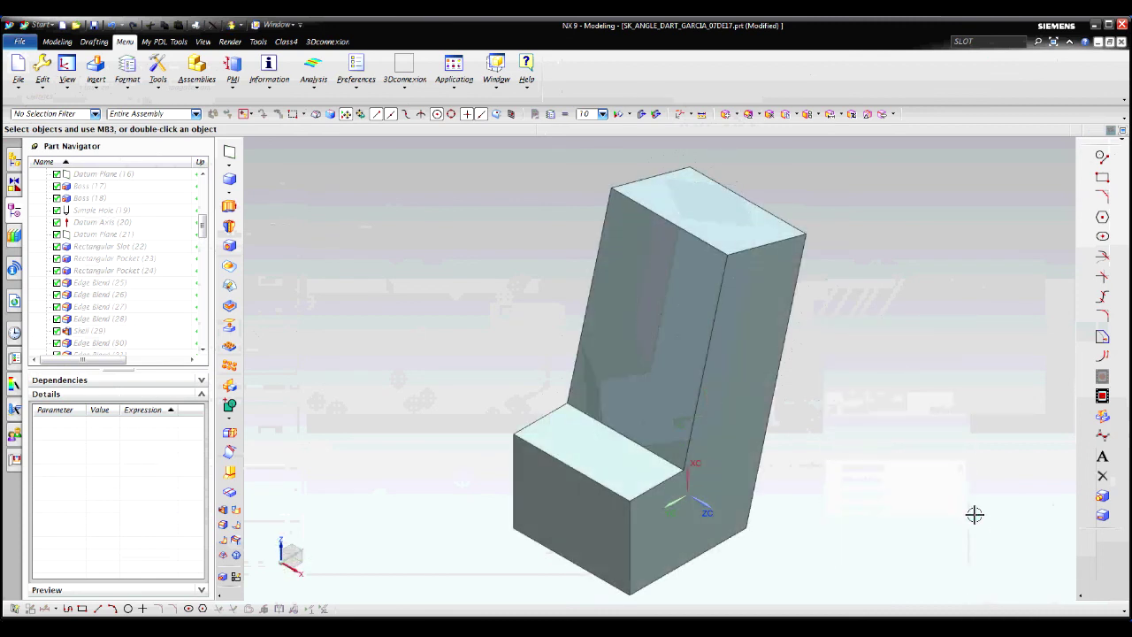